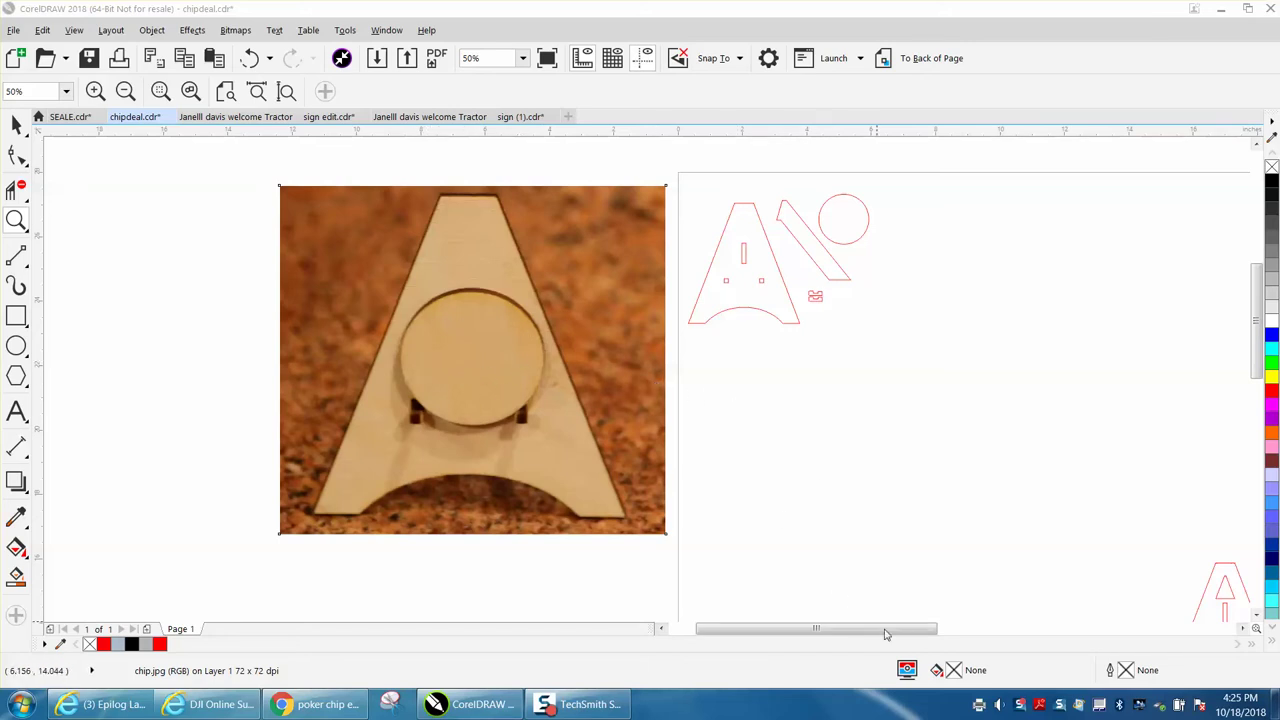
- Scroll the view so the A-frame sketch and round chip outline sit beside the reference photo
left_click_drag(884, 634, 940, 634)
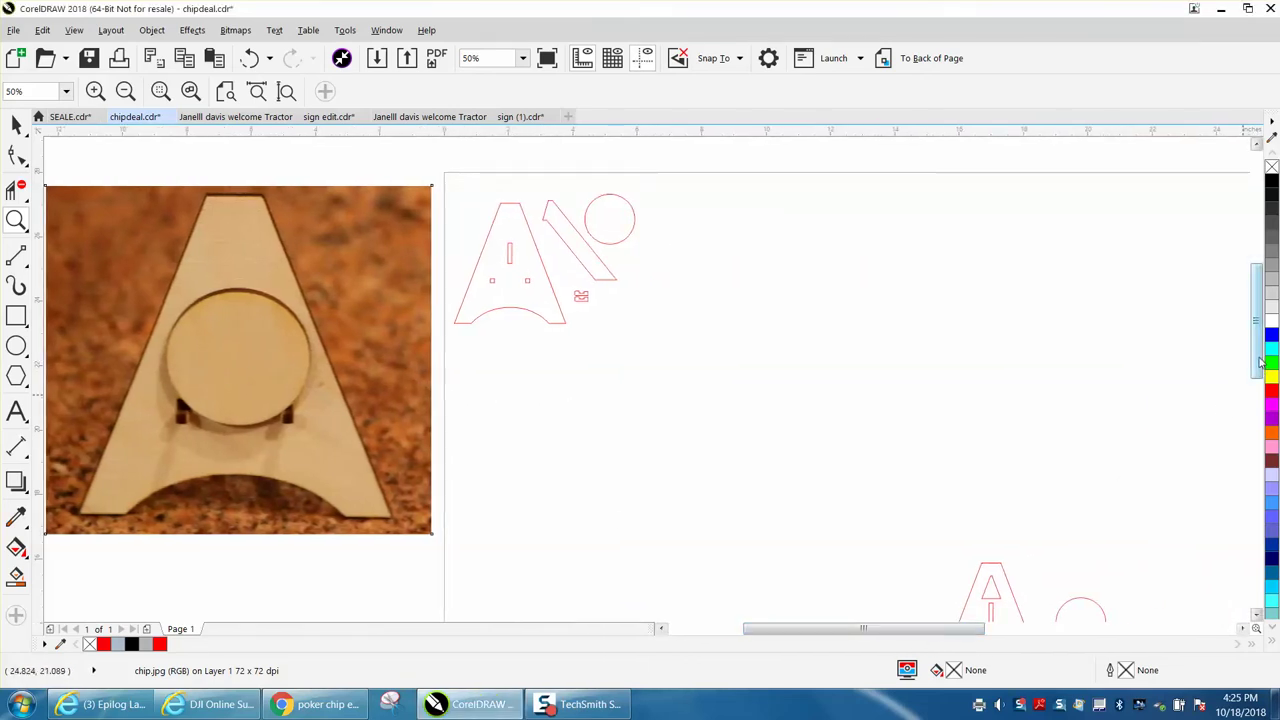
left_click_drag(1262, 362, 1261, 415)
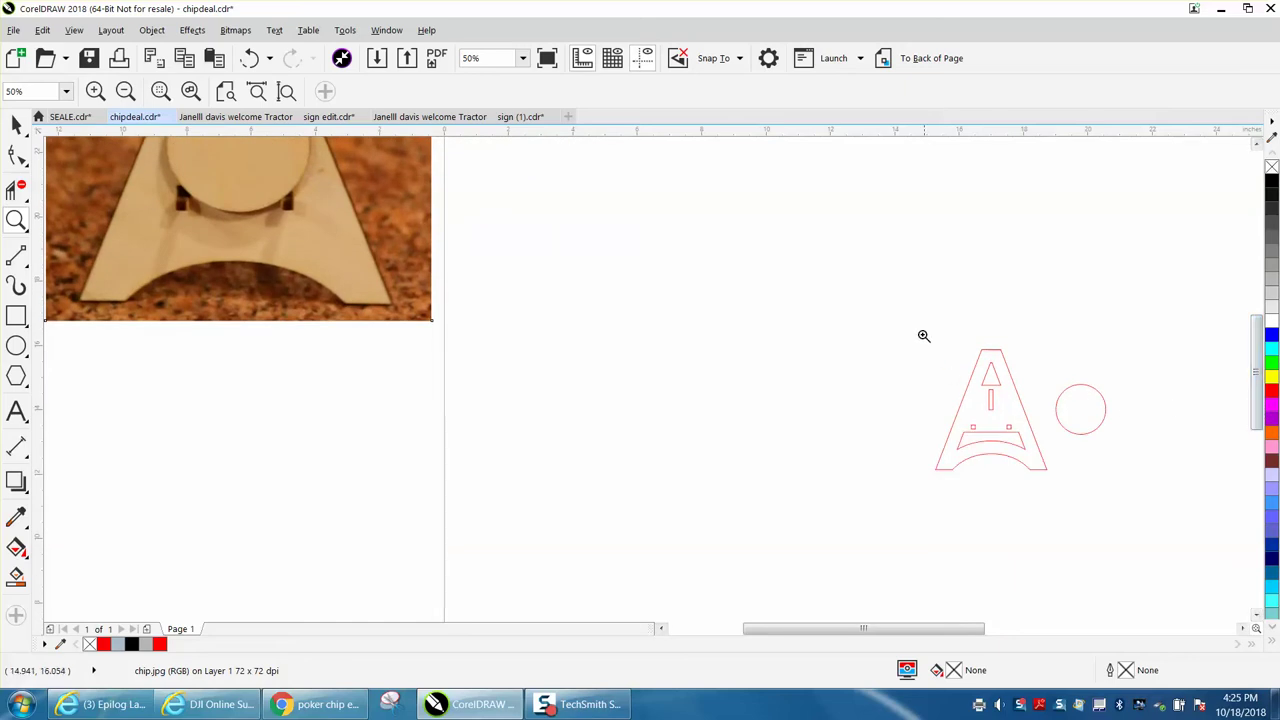
- Zoom in on the A-frame, trial a grey-then-black Smart Fill on it, and undo both fills
left_click(1160, 512)
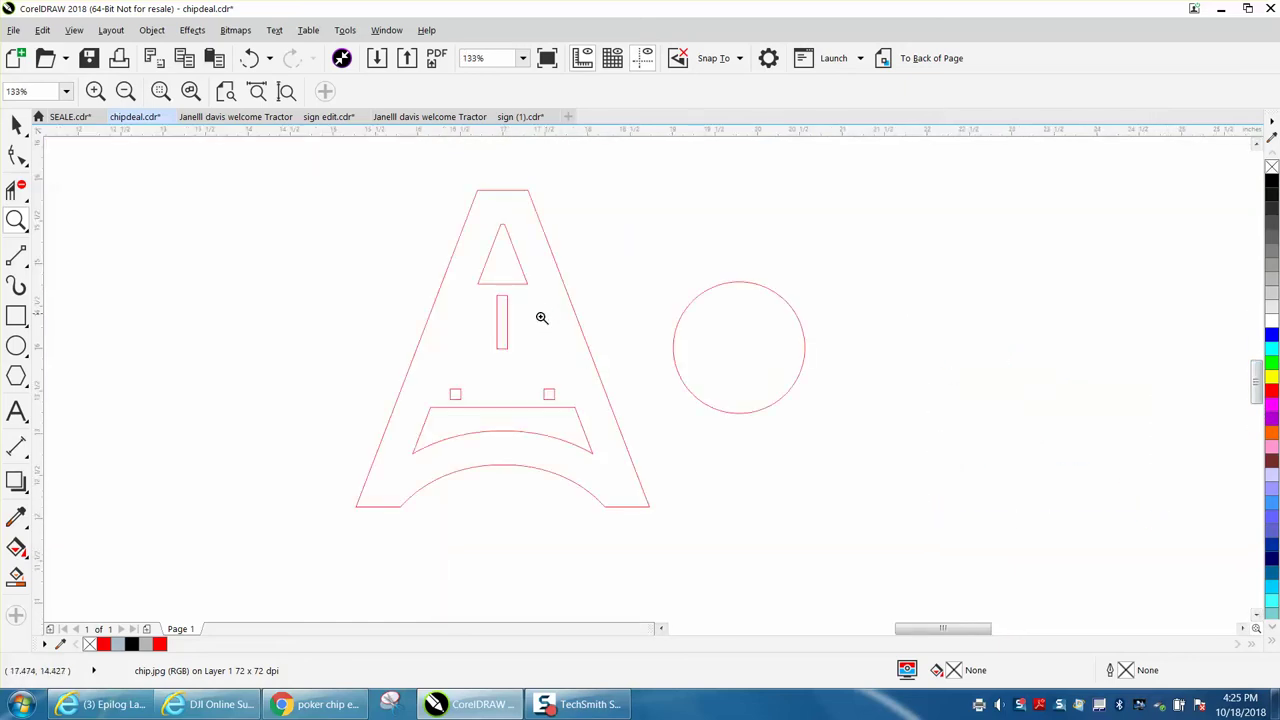
left_click(17, 576)
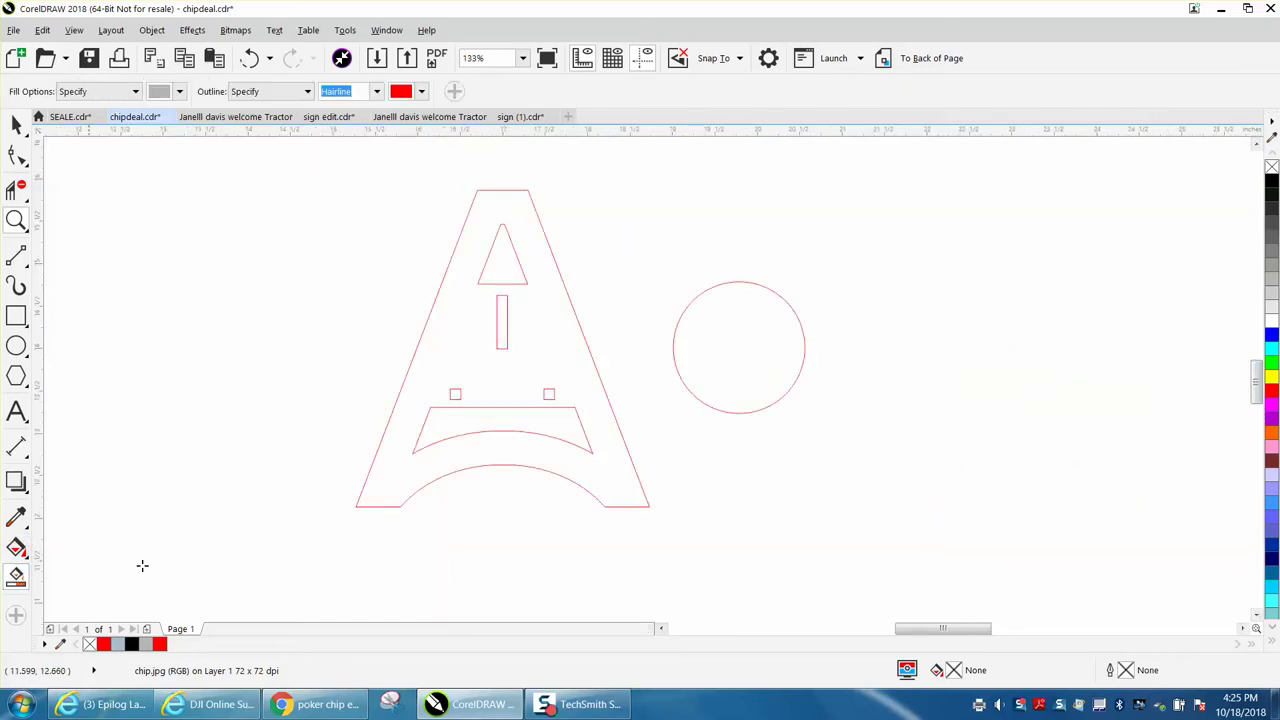
left_click(382, 454)
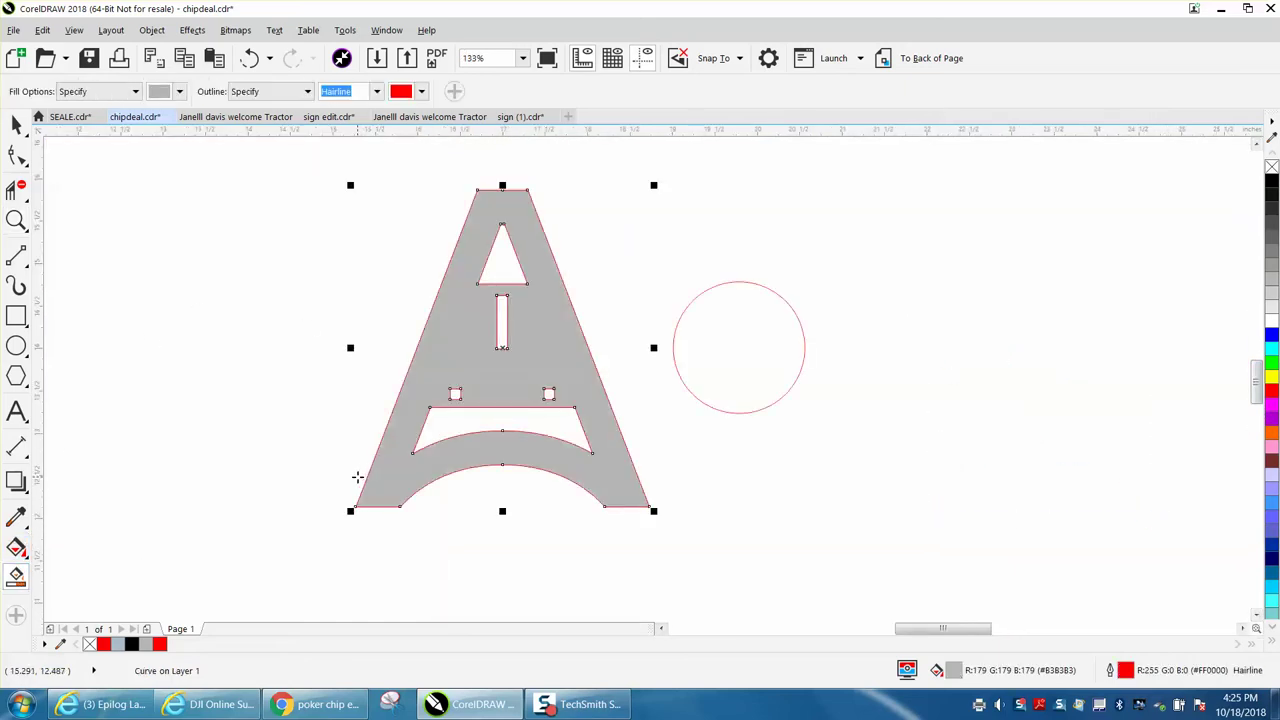
left_click(1271, 181)
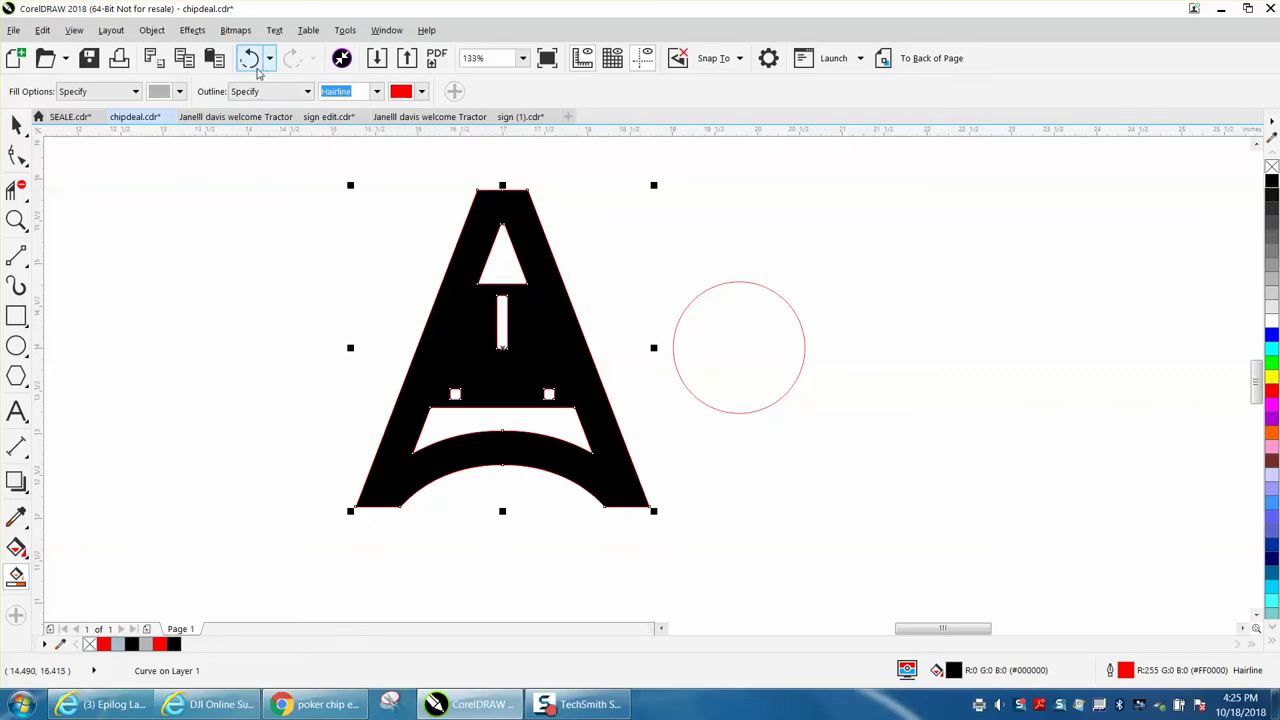
left_click(250, 59)
left_click(250, 59)
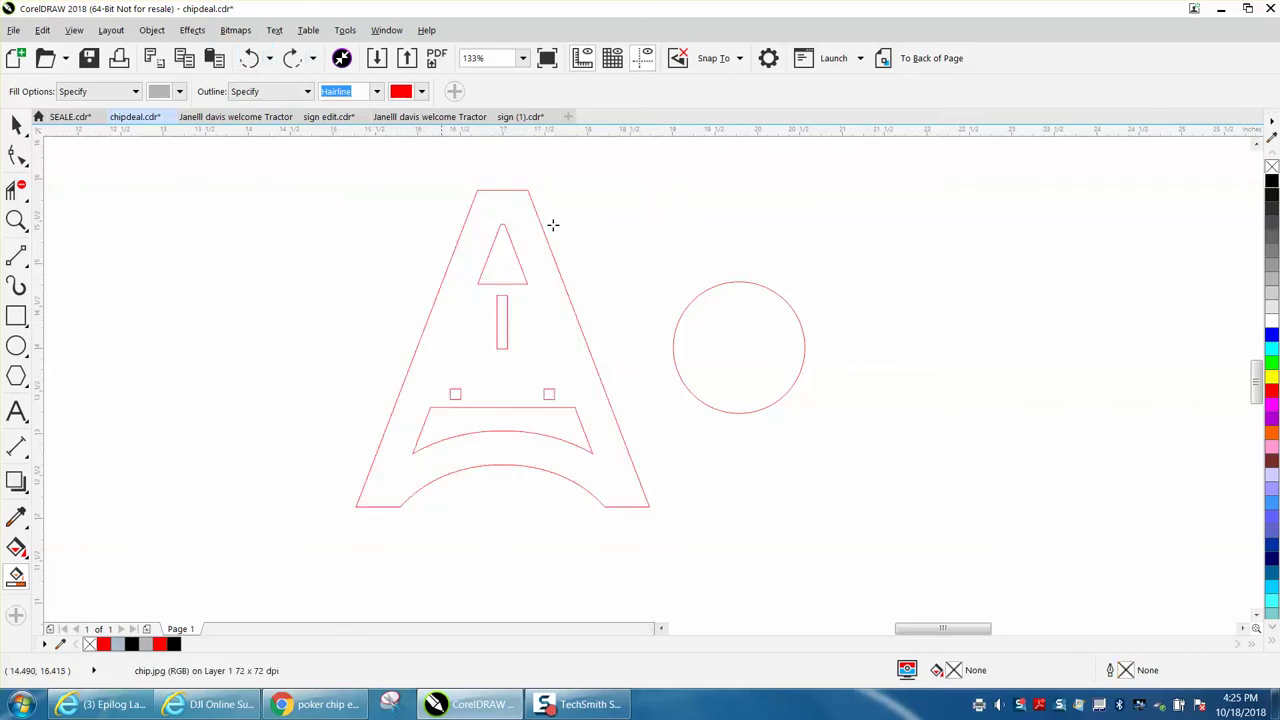
scroll(783, 343, "down", 4)
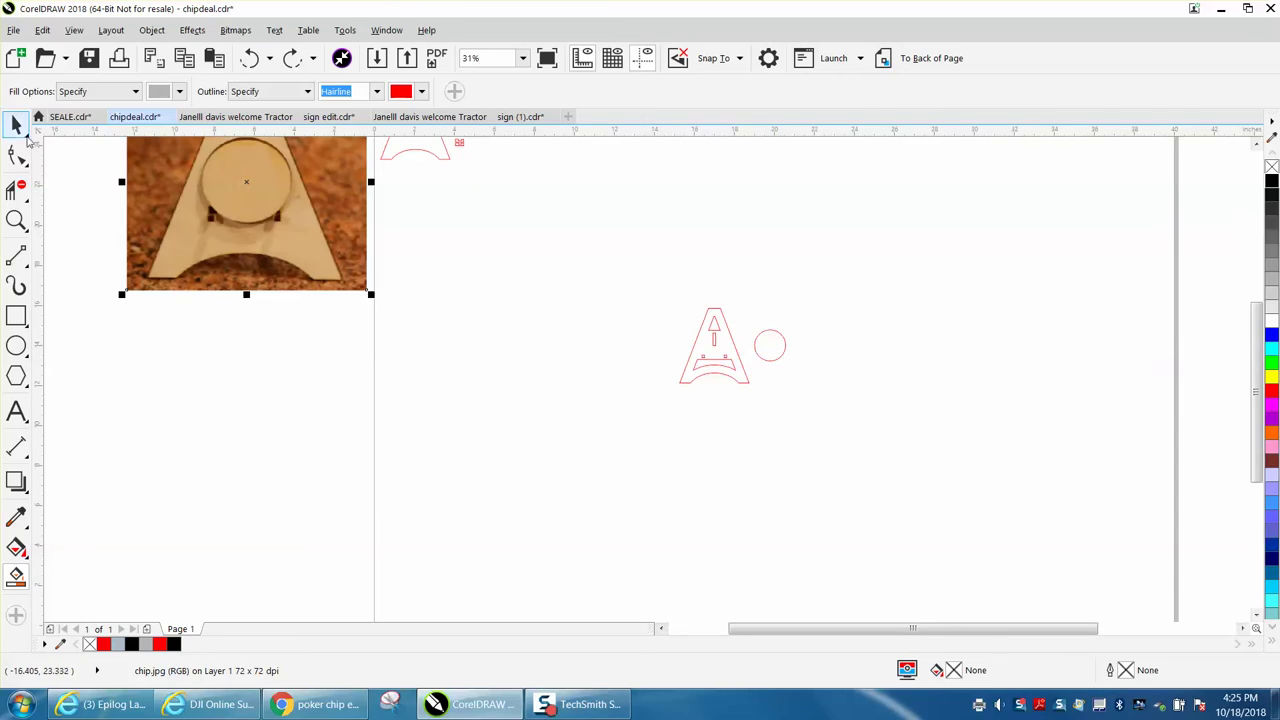
- Select the four-part A drawing and move it beside the photo
left_click(25, 133)
left_click_drag(634, 288, 765, 420)
left_click_drag(714, 360, 294, 392)
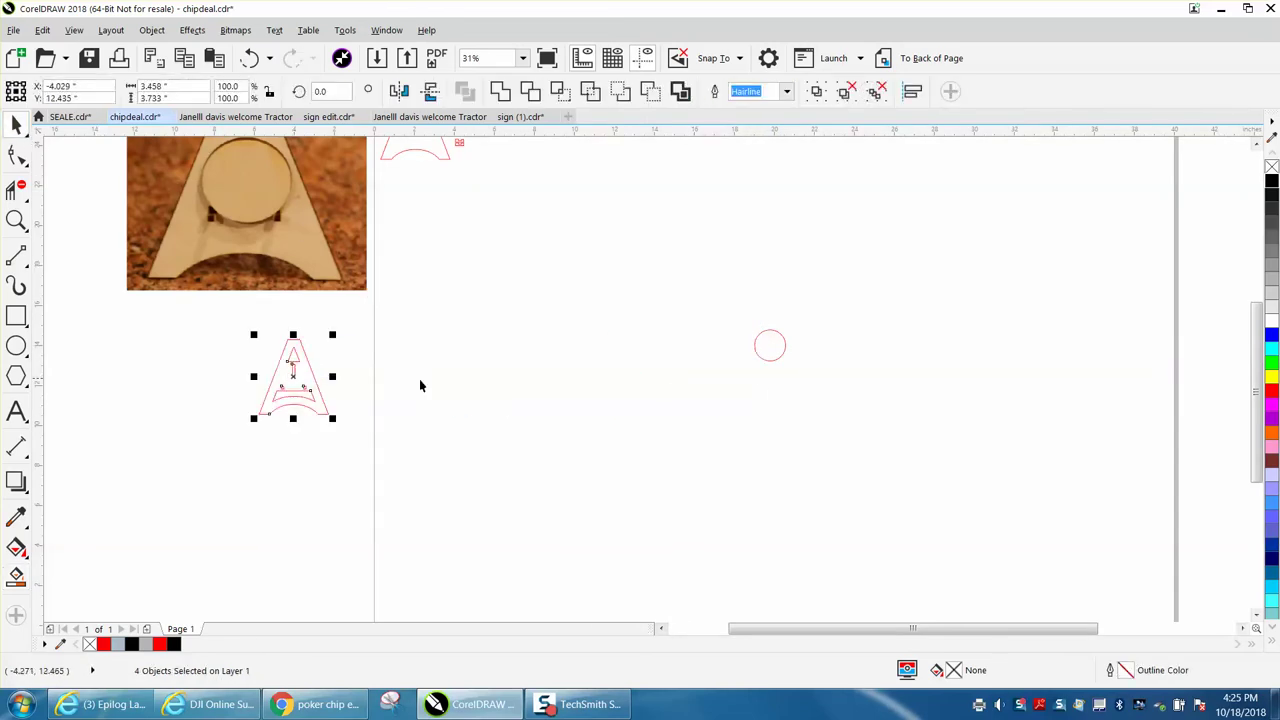
scroll(528, 393, "down", 2)
- Drop a copy of the five-object sketch set onto the page
left_click_drag(463, 236, 455, 258)
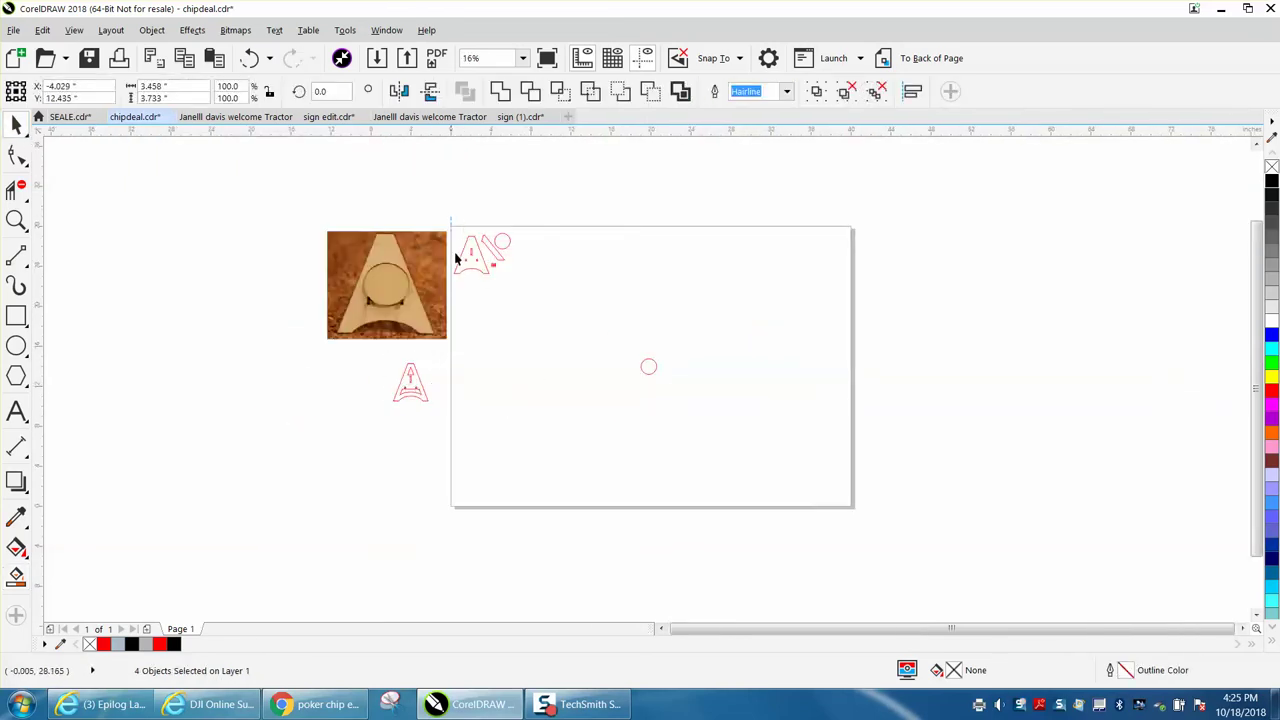
left_click_drag(556, 292, 555, 293)
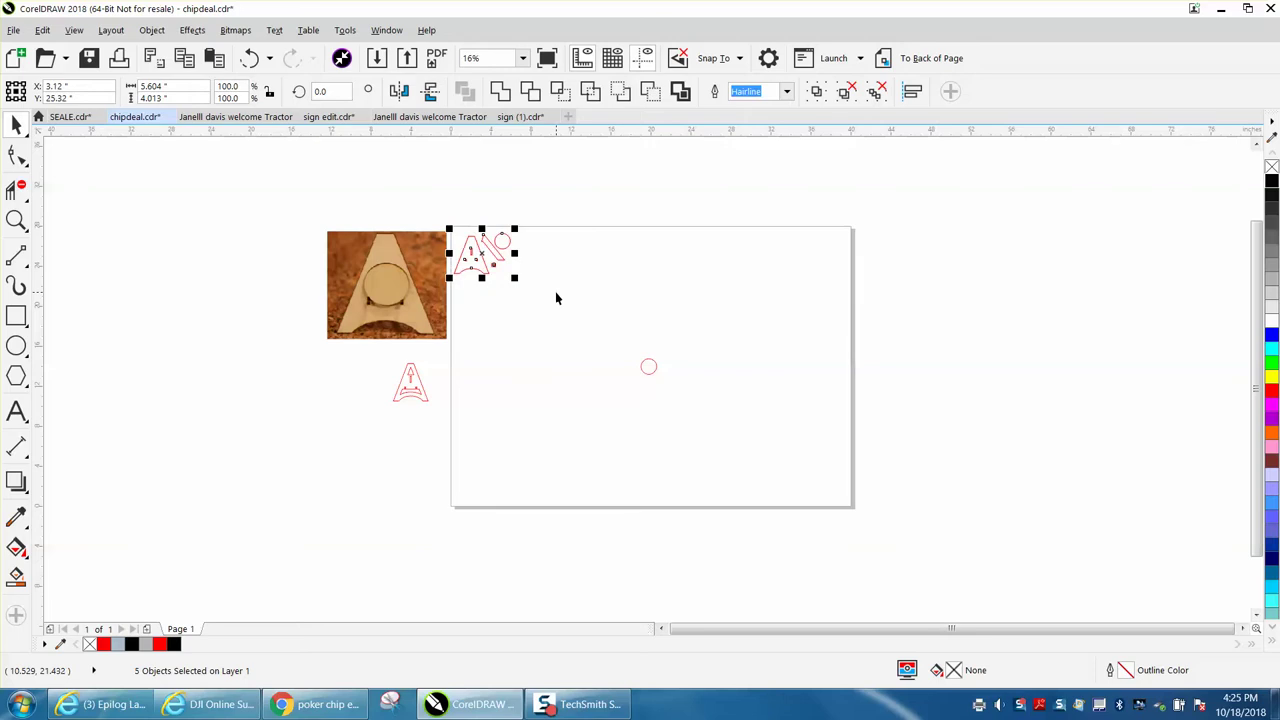
left_click_drag(486, 255, 653, 285)
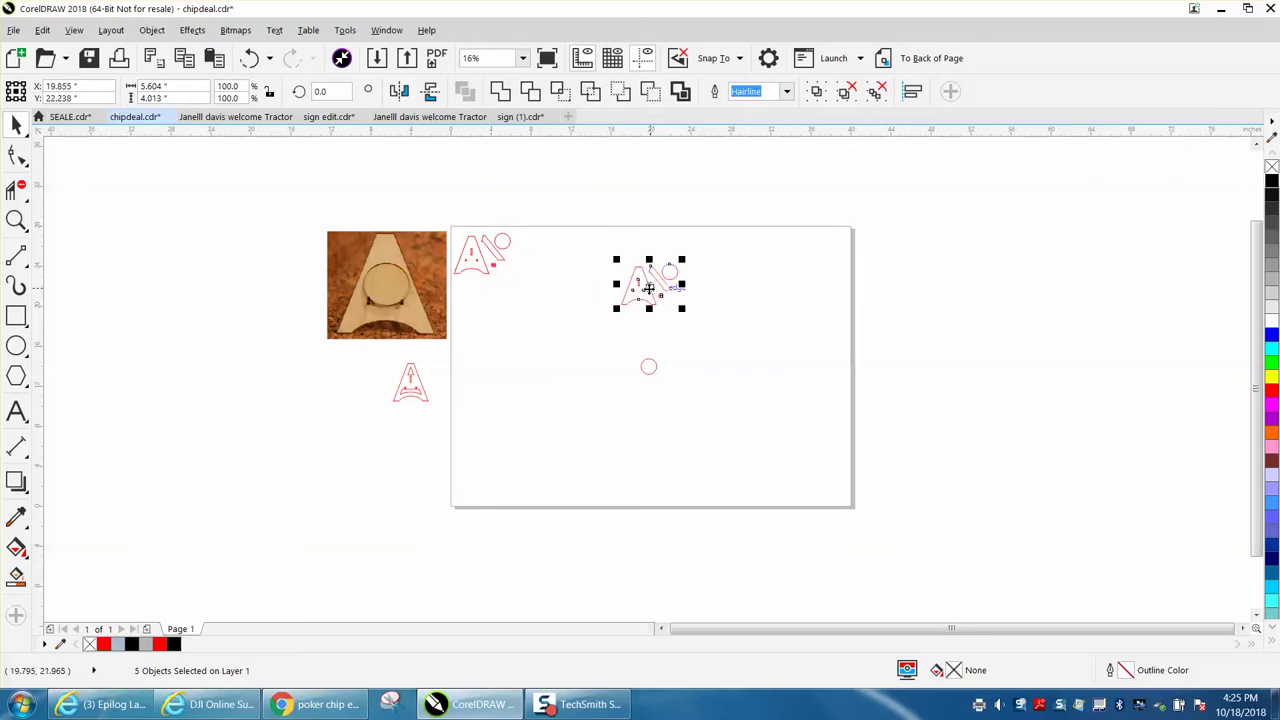
left_click(683, 317)
- Centre the A-frame group on the page and move the circle up beside the slot piece
left_click(643, 289)
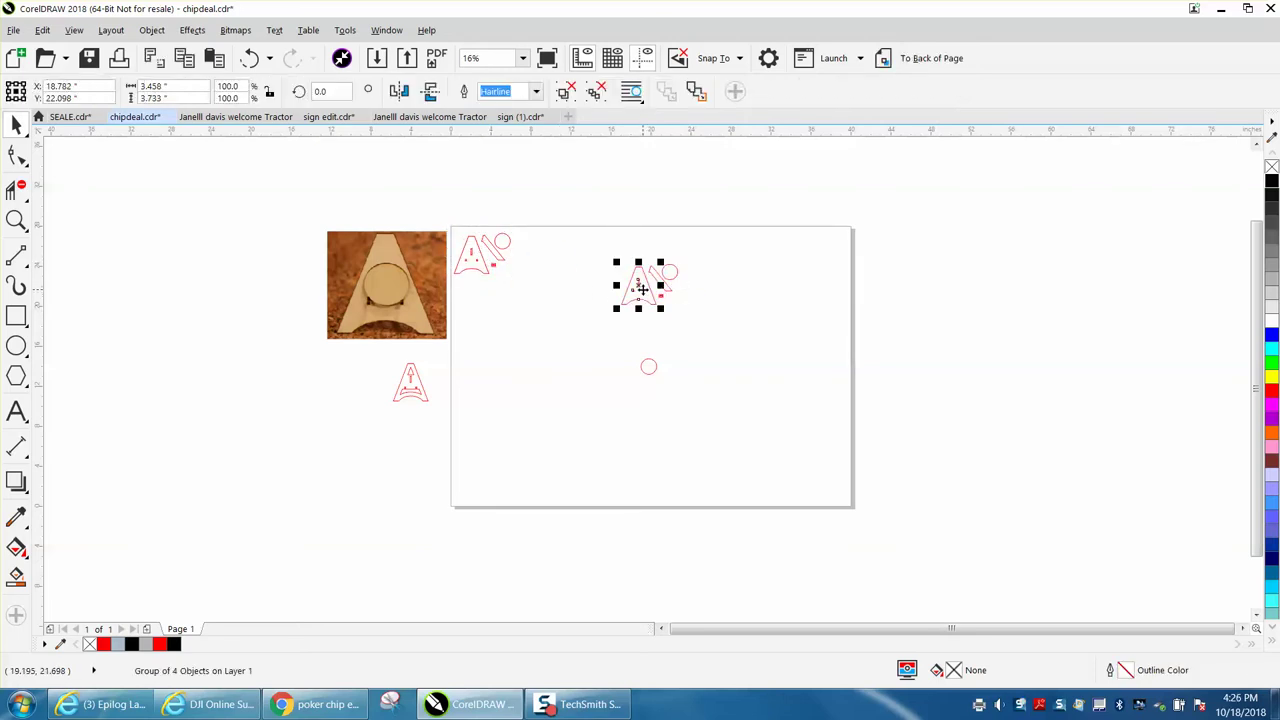
key("p")
left_click(725, 337)
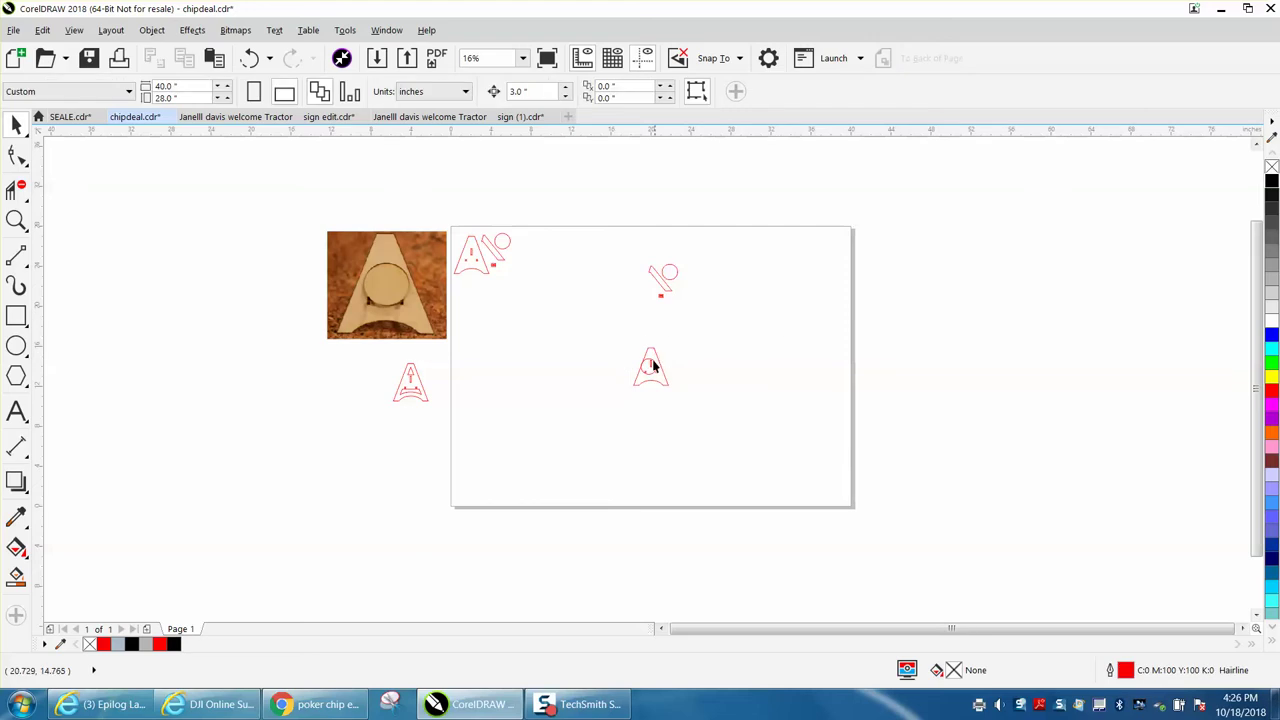
left_click_drag(652, 360, 776, 336)
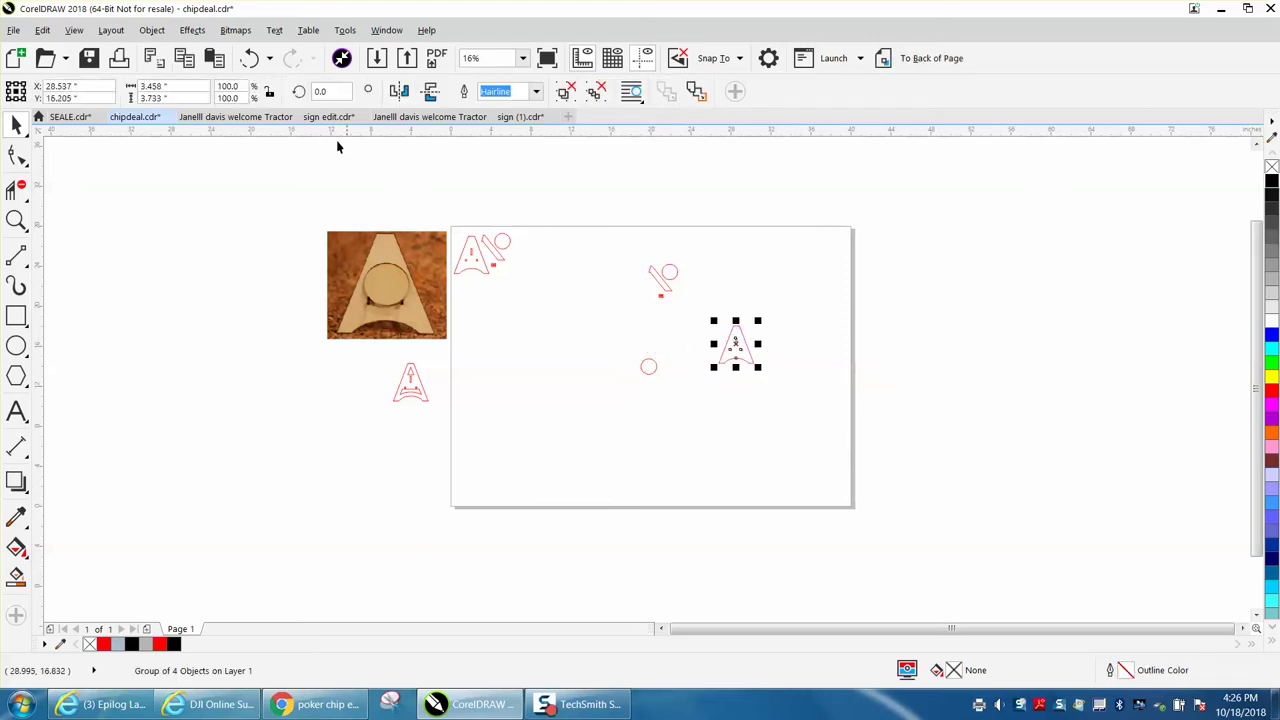
left_click_drag(615, 346, 634, 287)
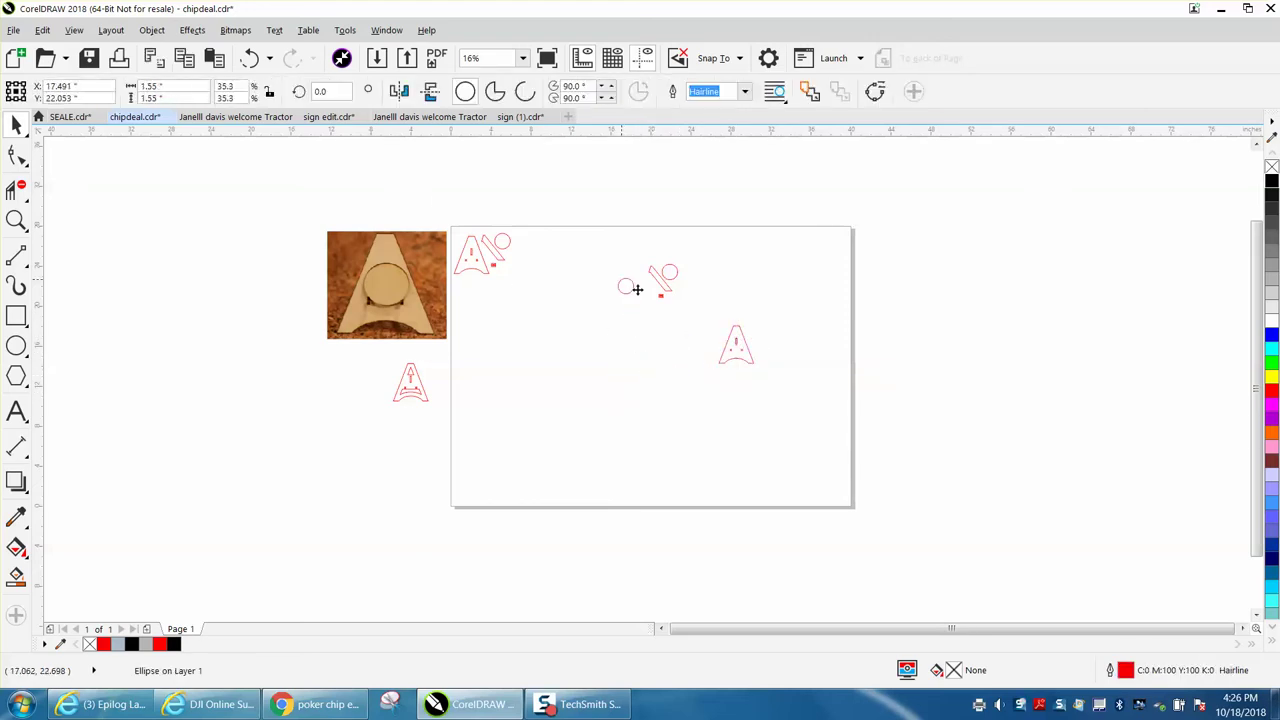
left_click_drag(714, 320, 775, 378)
key("p")
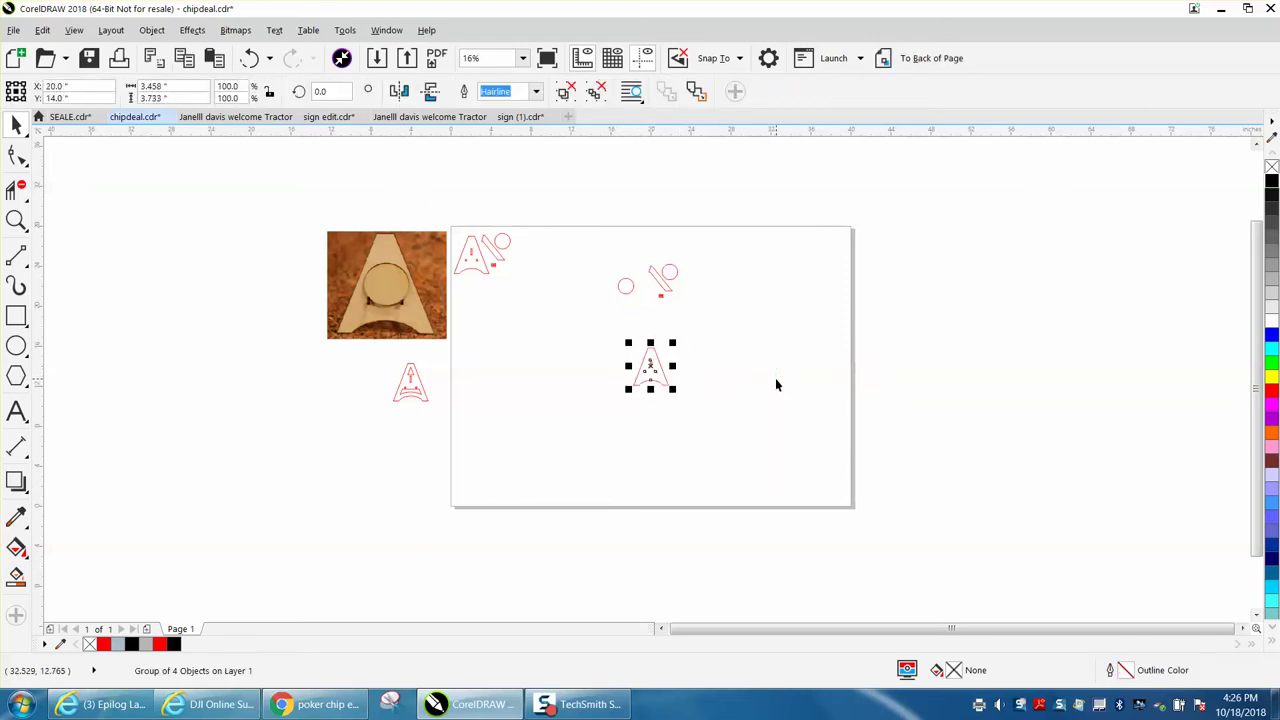
left_click(16, 220)
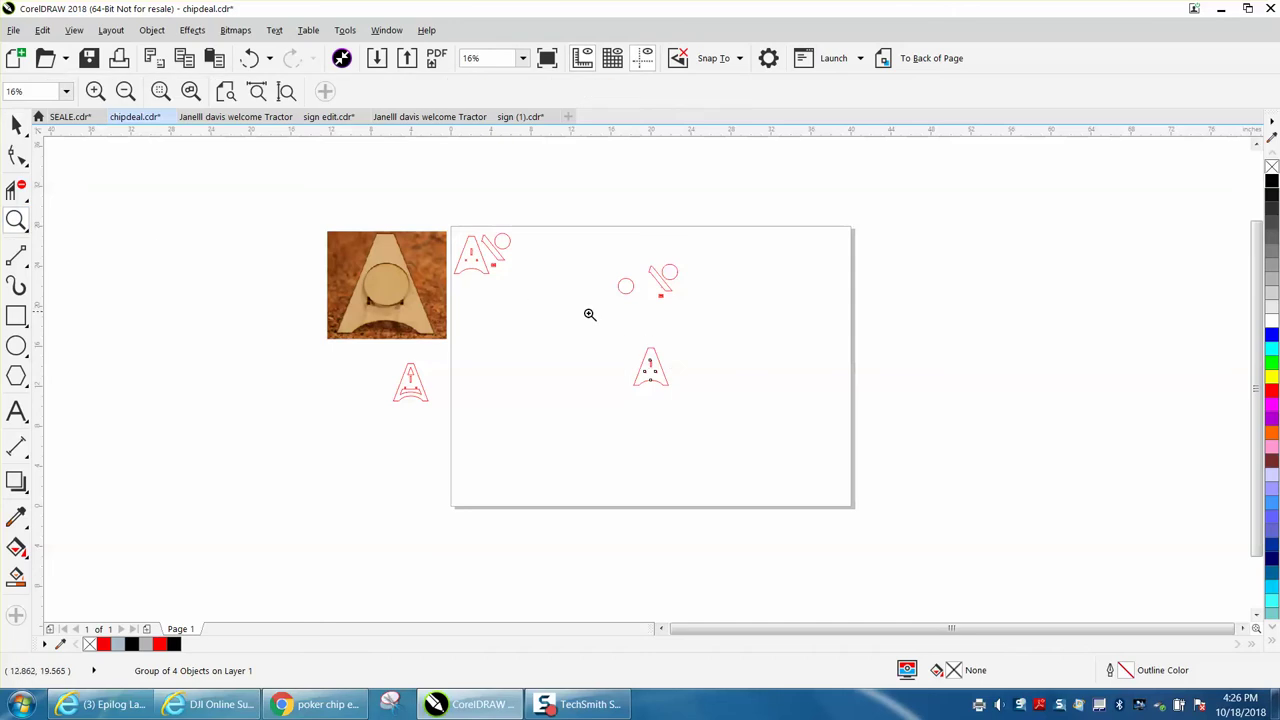
- Zoom in closely on the A-frame group and set the page nudge distance to 4 inches
left_click_drag(607, 325, 699, 420)
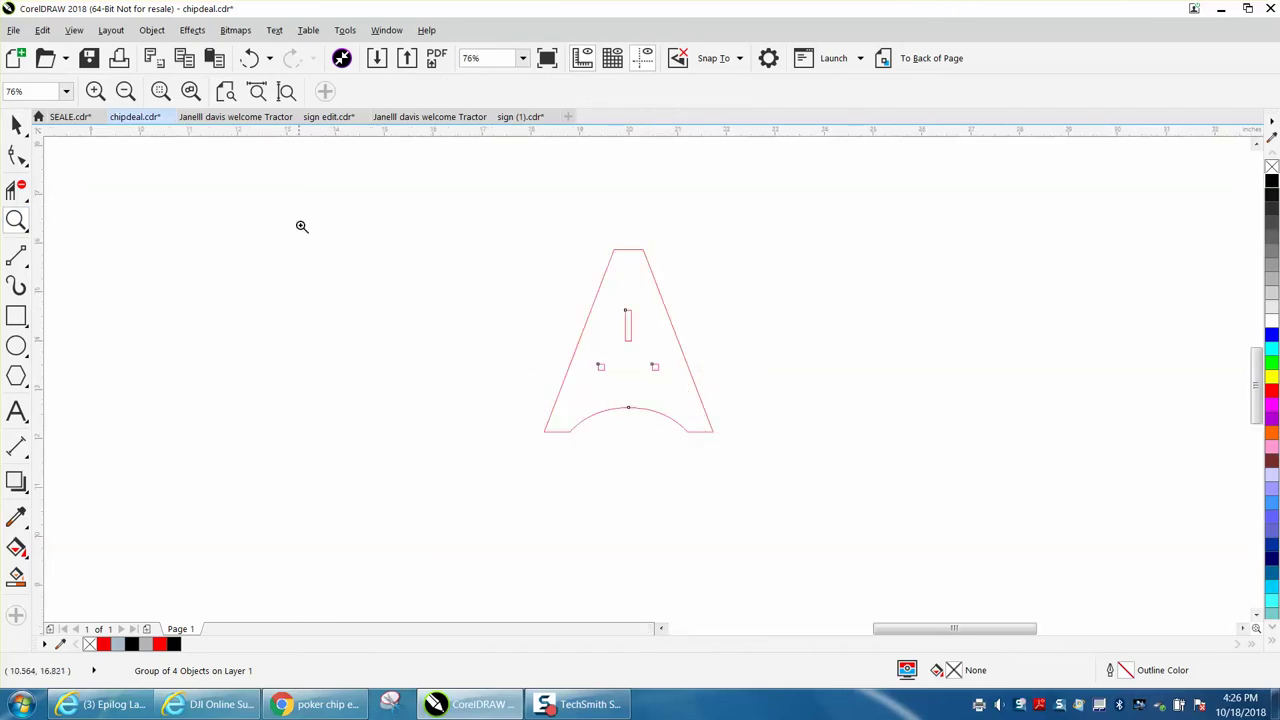
left_click_drag(508, 240, 808, 465)
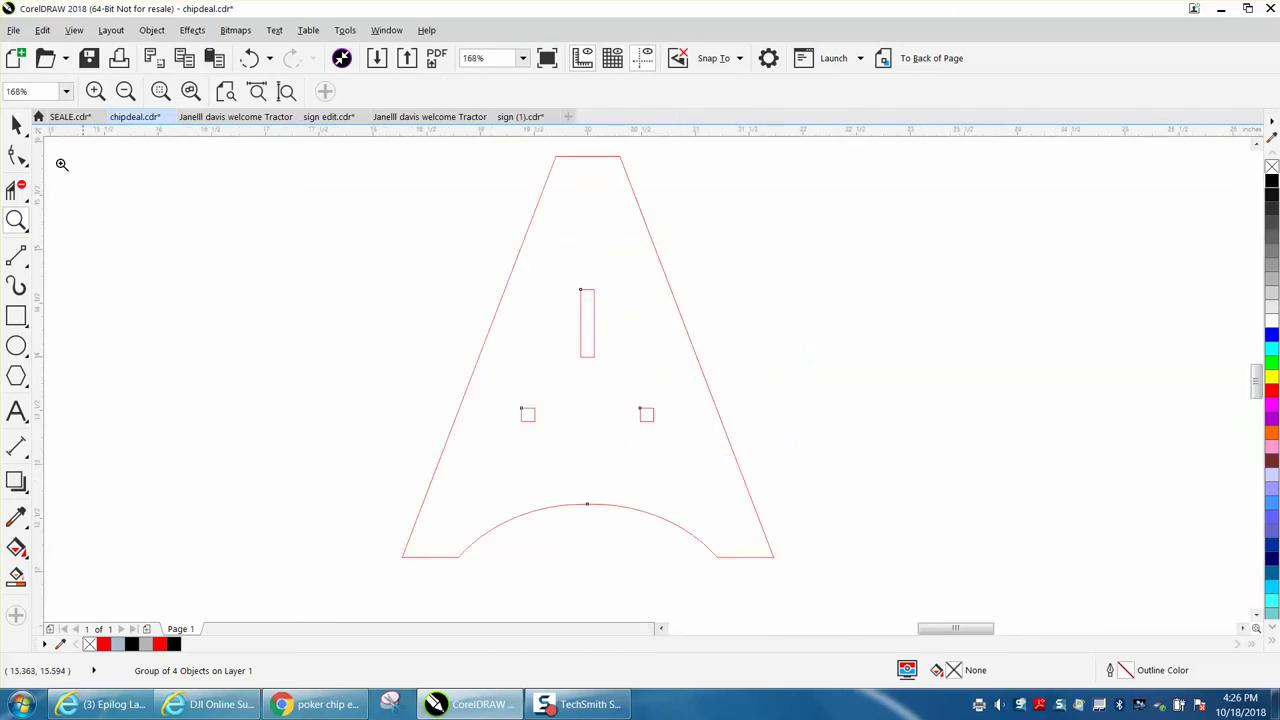
left_click(18, 122)
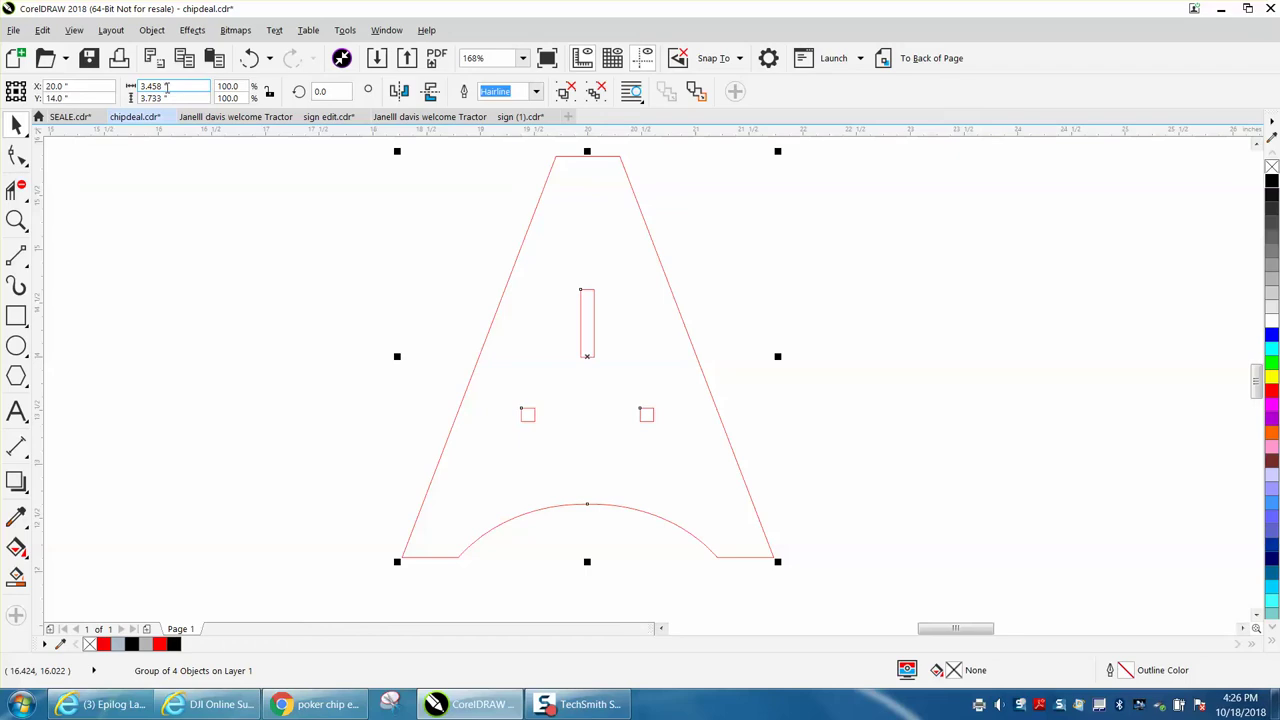
left_click(226, 175)
left_click_drag(531, 89, 504, 90)
type("4")
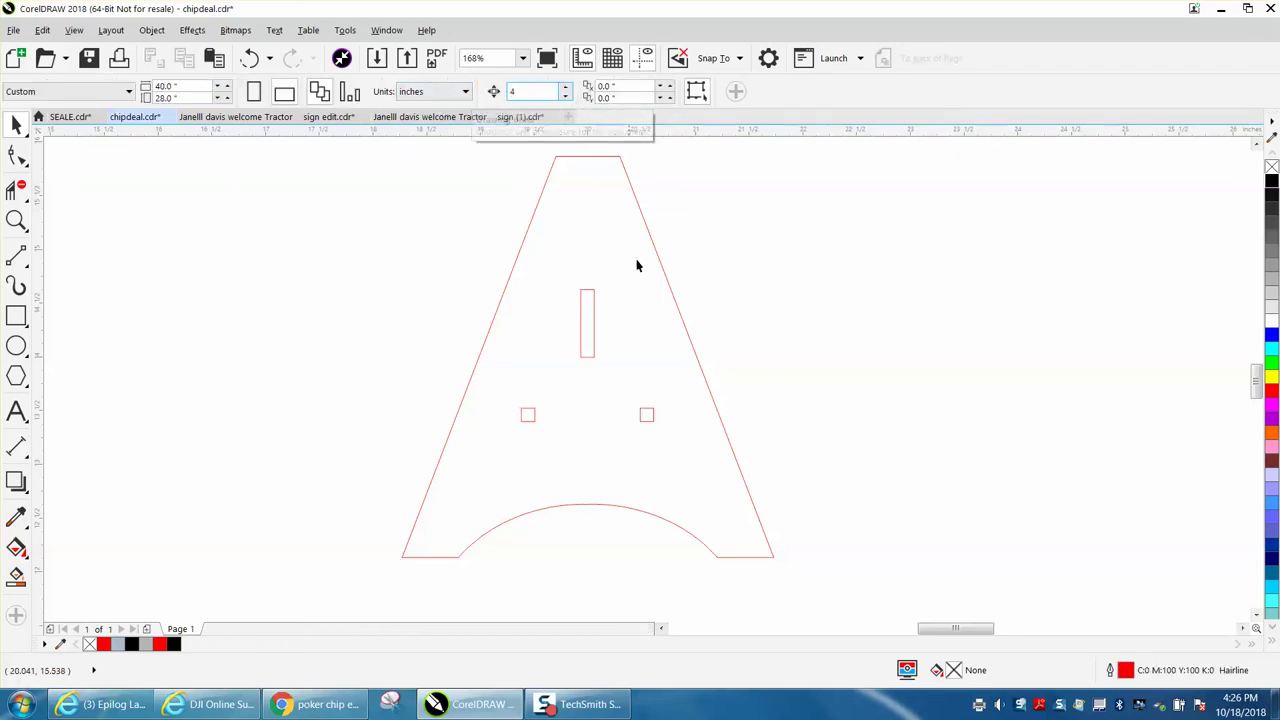
- Ungroup the A-frame, regroup the slot and two squares, and nudge them 4" right
left_click(592, 297)
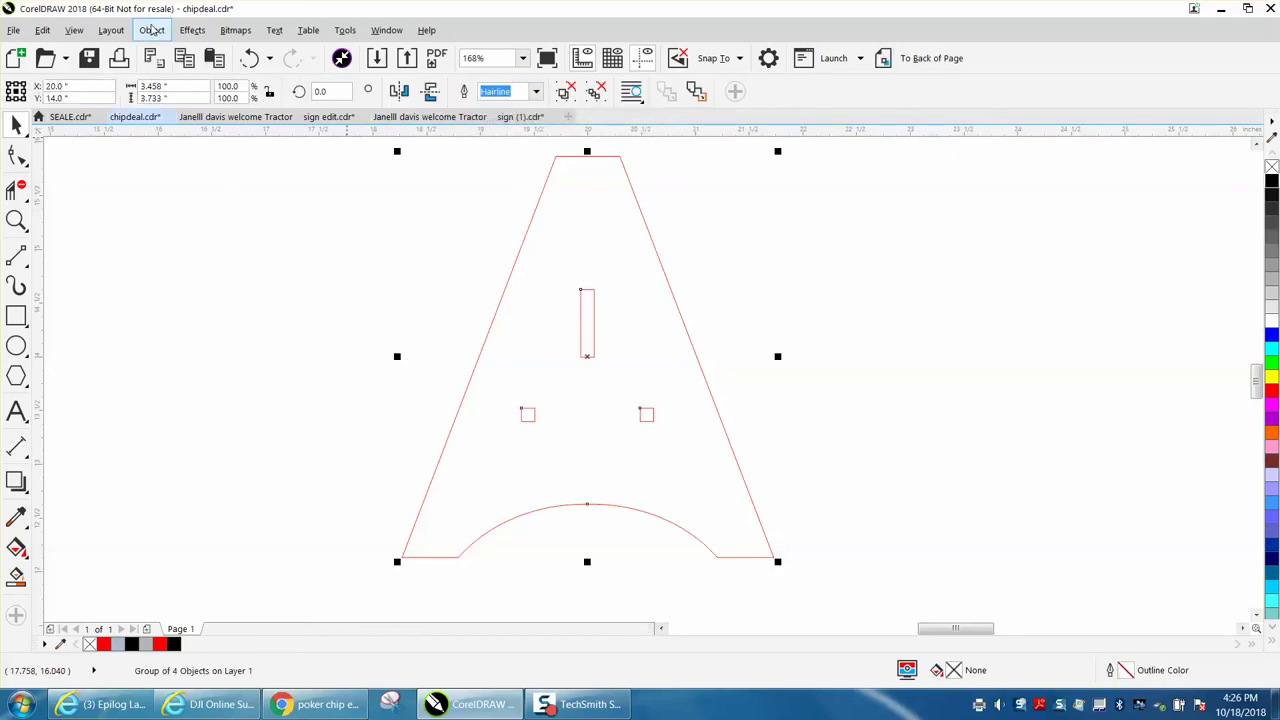
left_click(152, 31)
mouse_move(258, 404)
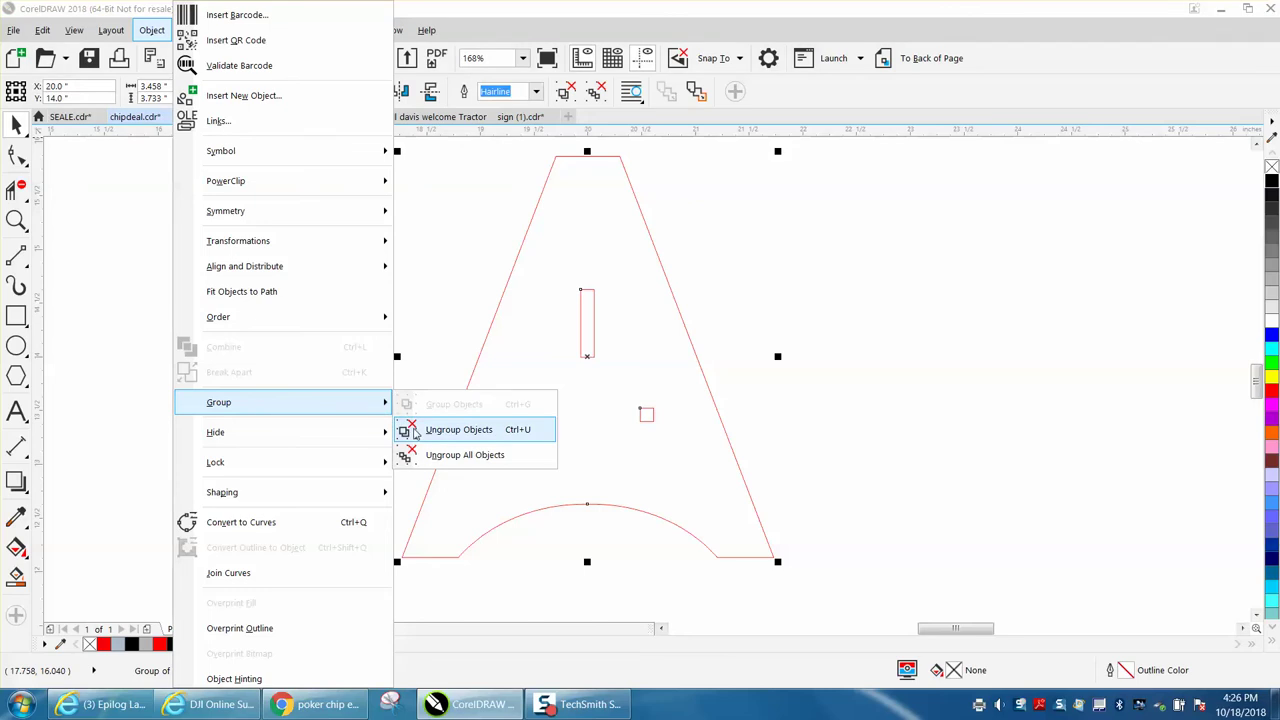
left_click(415, 431)
left_click_drag(444, 250, 777, 511)
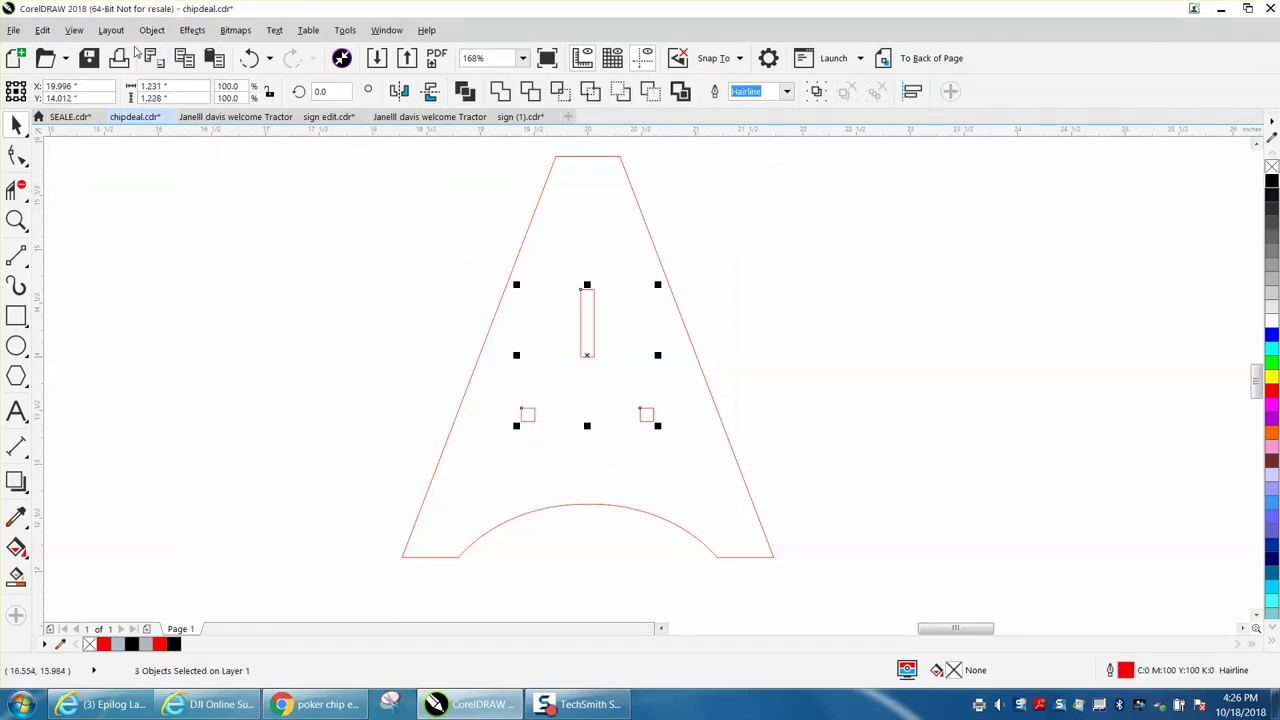
left_click(160, 35)
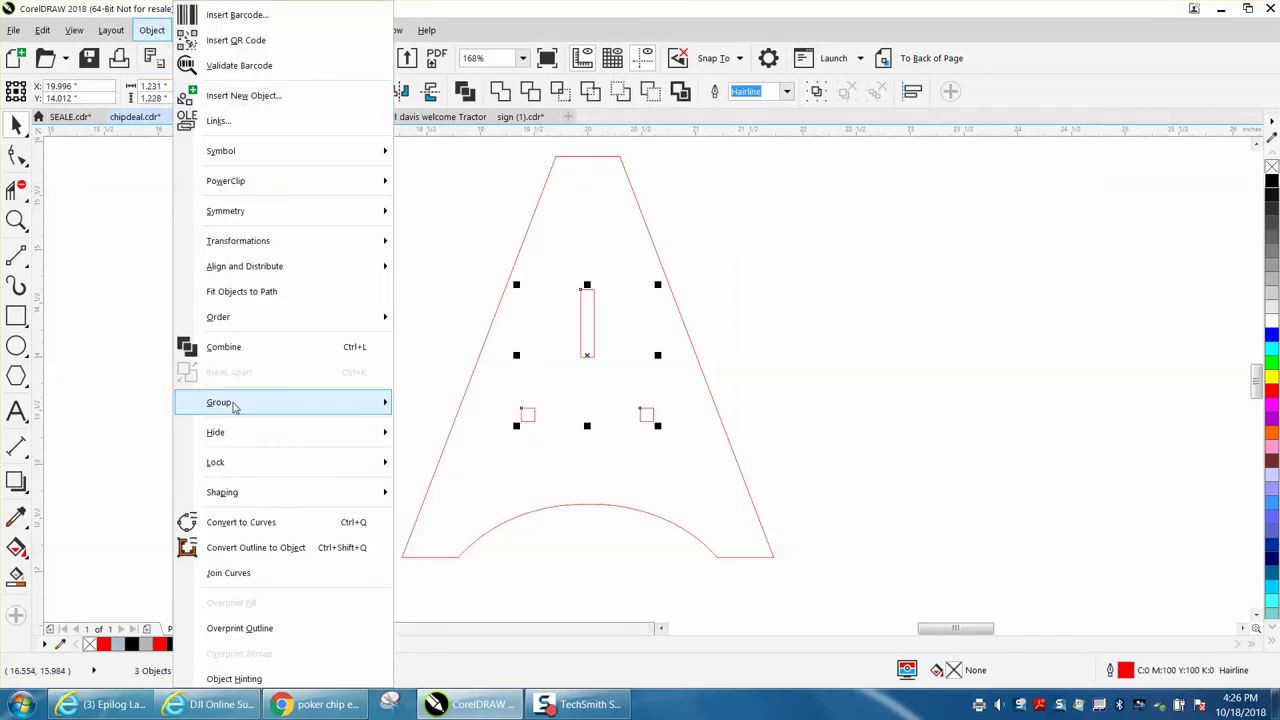
left_click(427, 403)
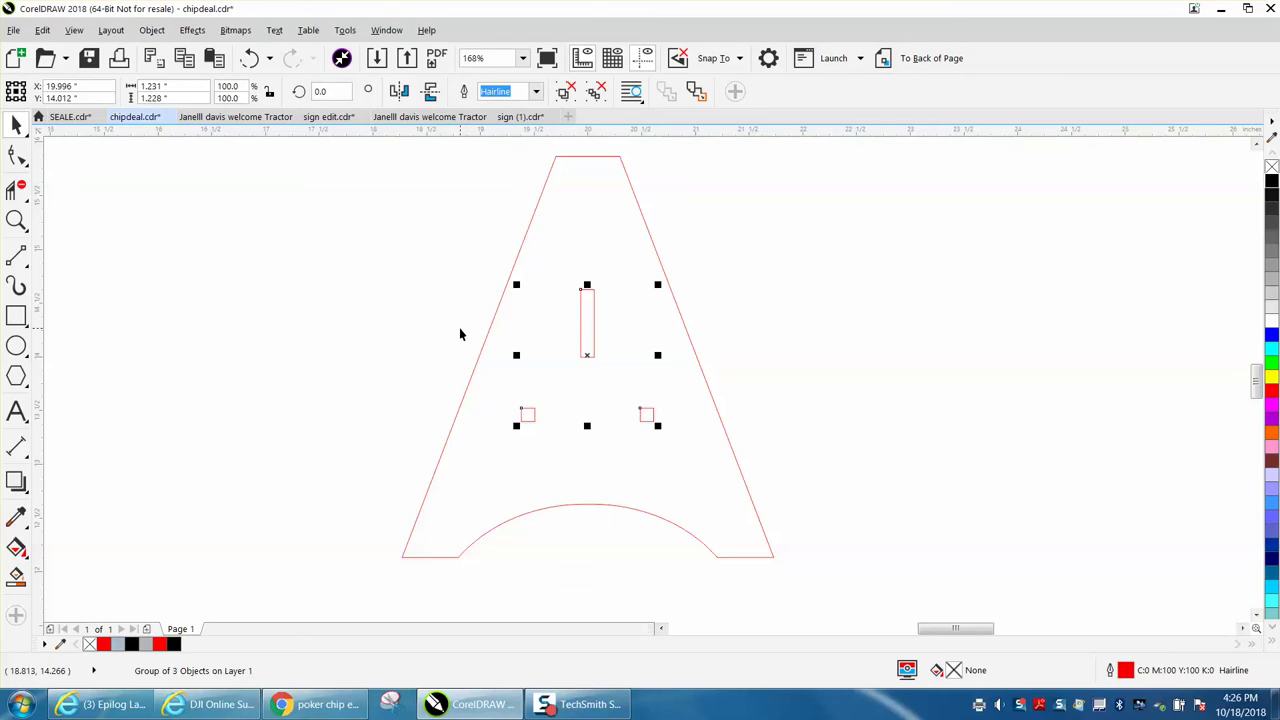
key("Right")
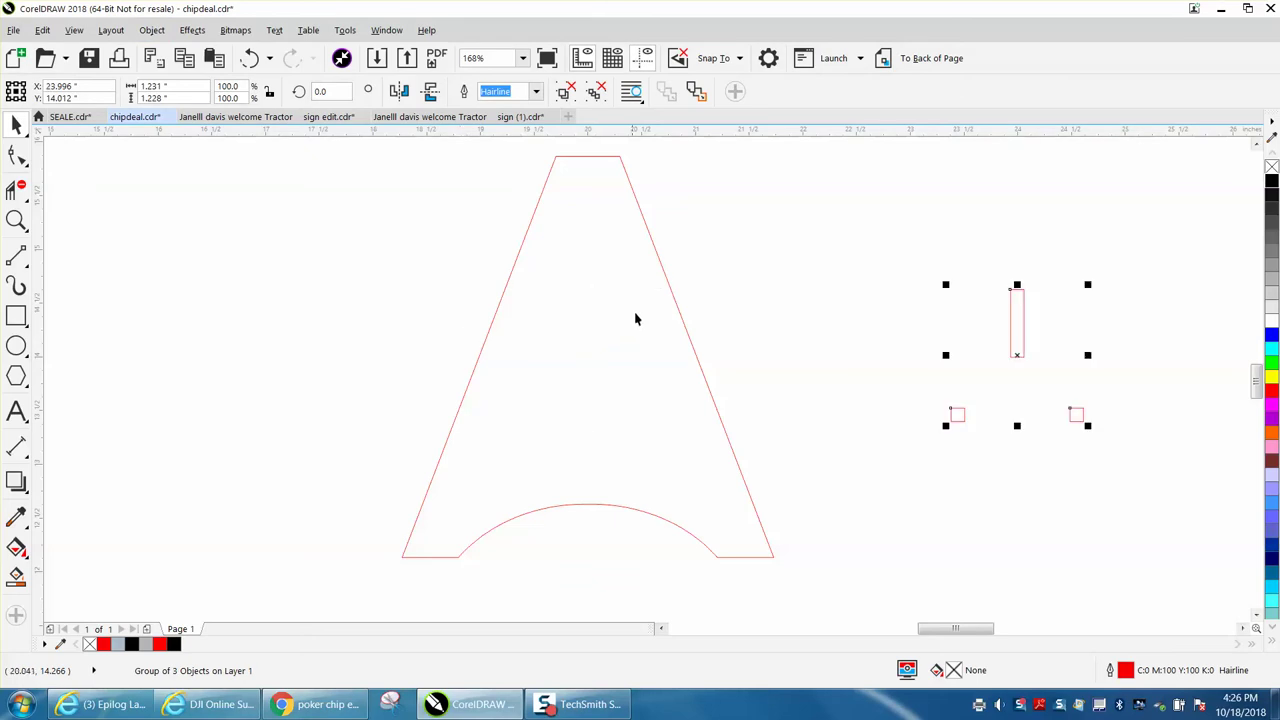
- Give the A-frame outline a 2-step inside contour at 0.2" and break it into separate curves
left_click(676, 314)
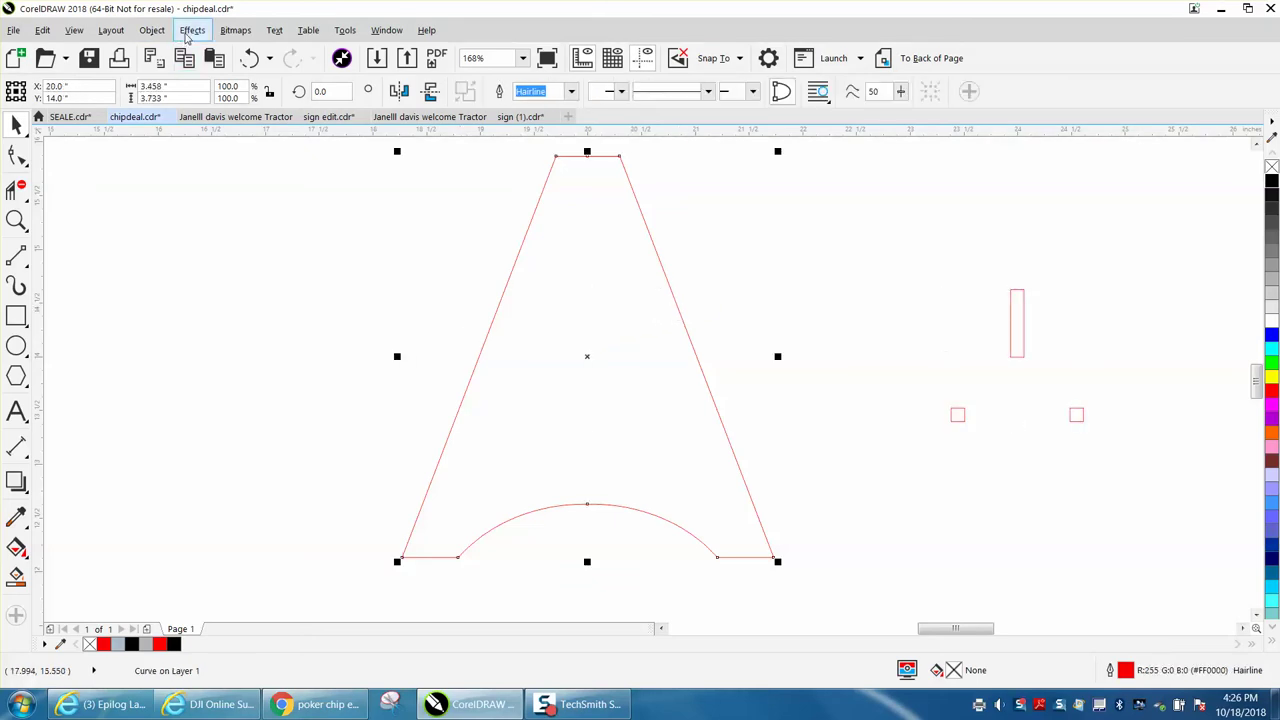
left_click(188, 31)
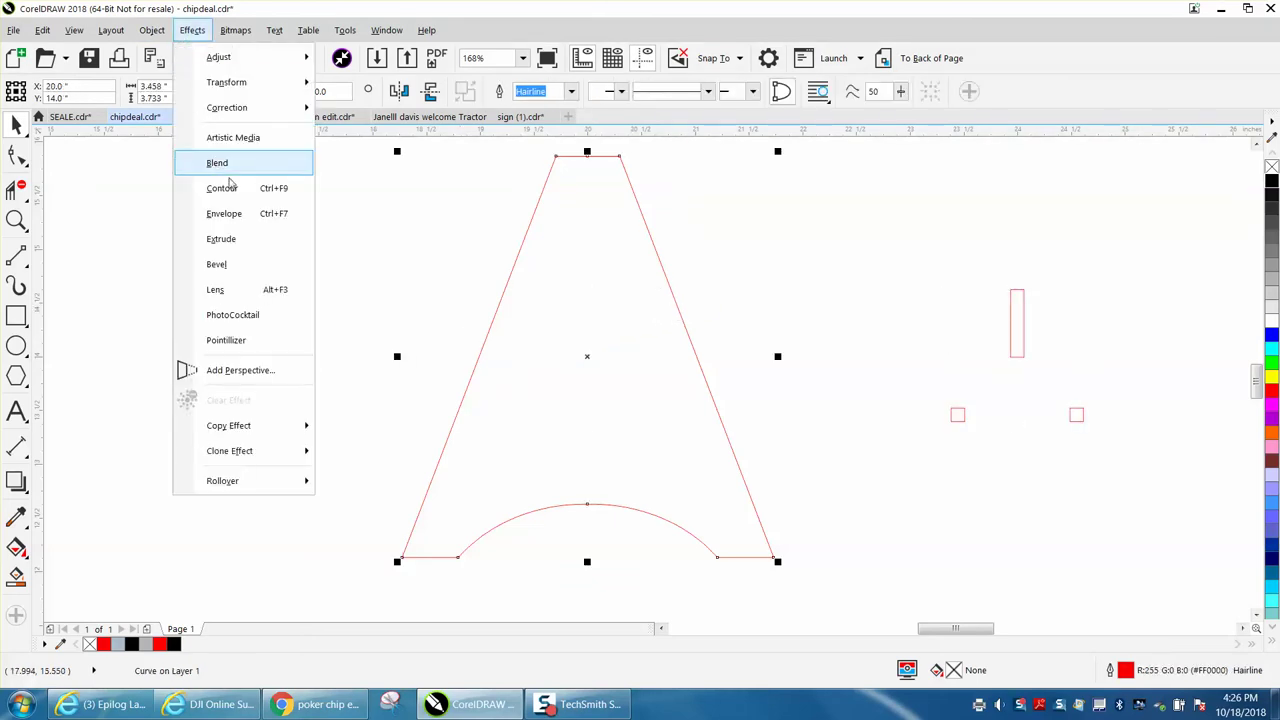
left_click(228, 188)
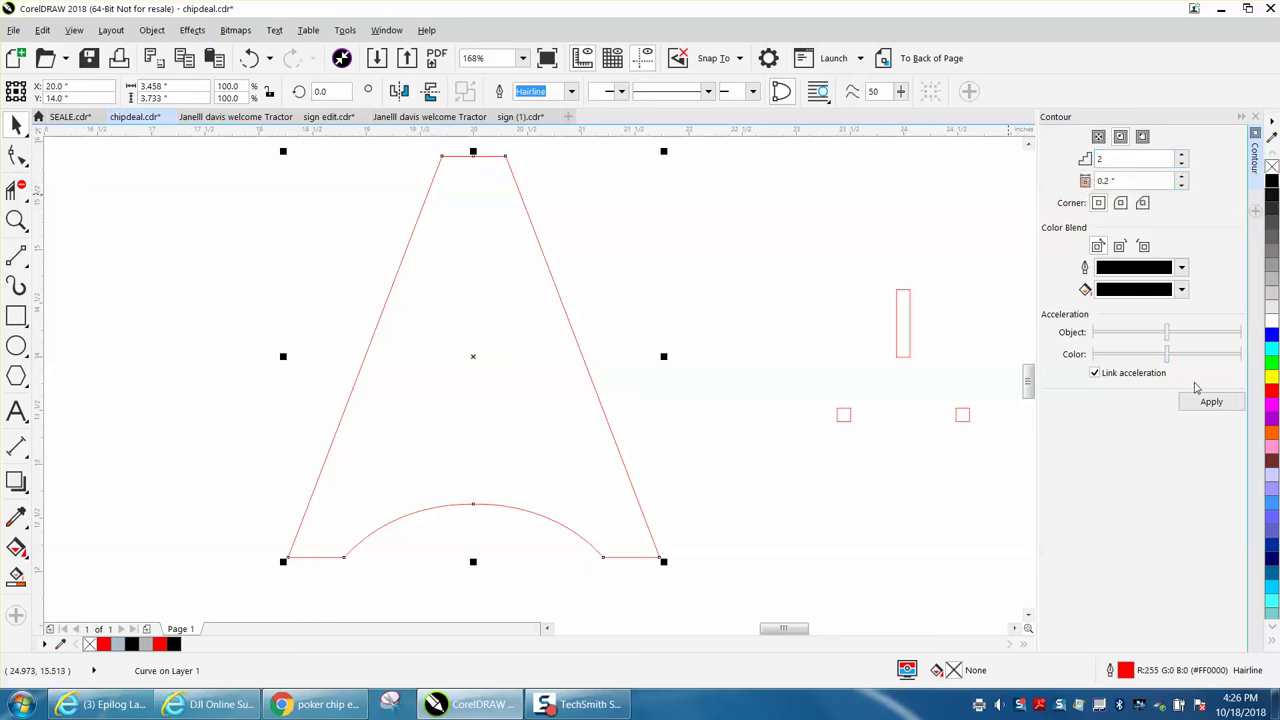
left_click(1203, 404)
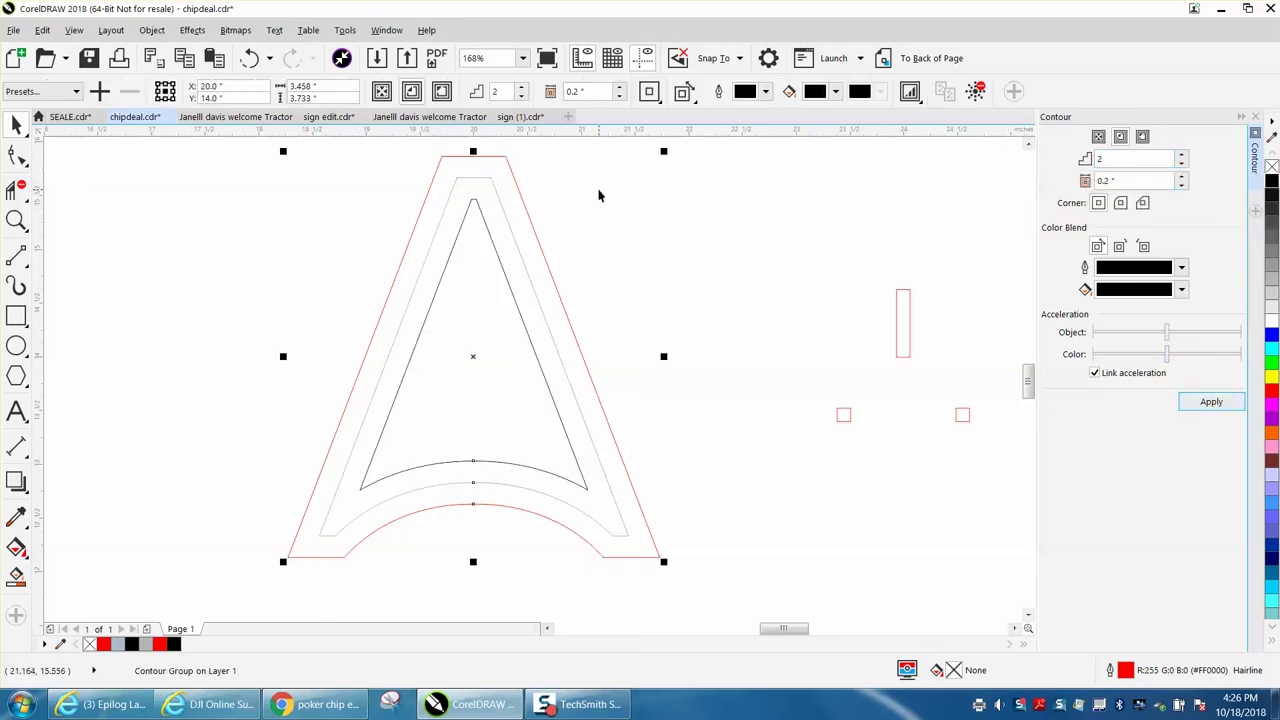
left_click(152, 30)
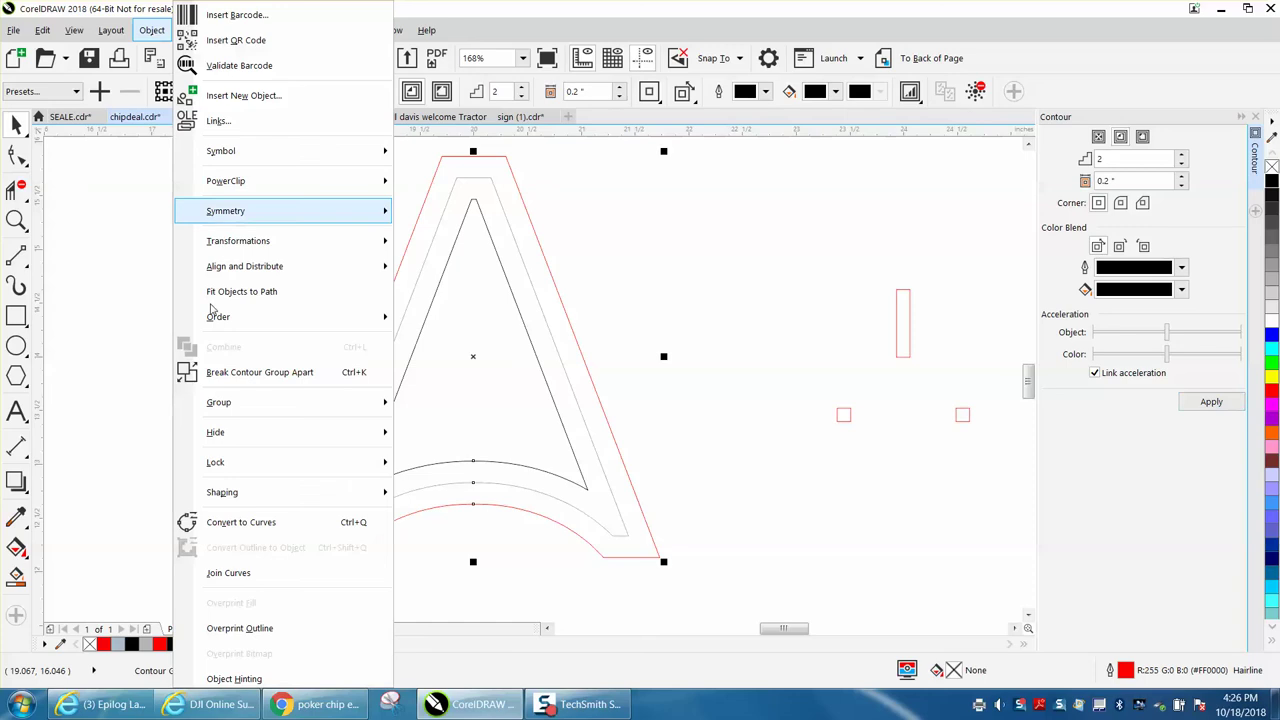
left_click(215, 372)
- Move the small reference A design next to the contoured A and zoom in on both
left_click(239, 354)
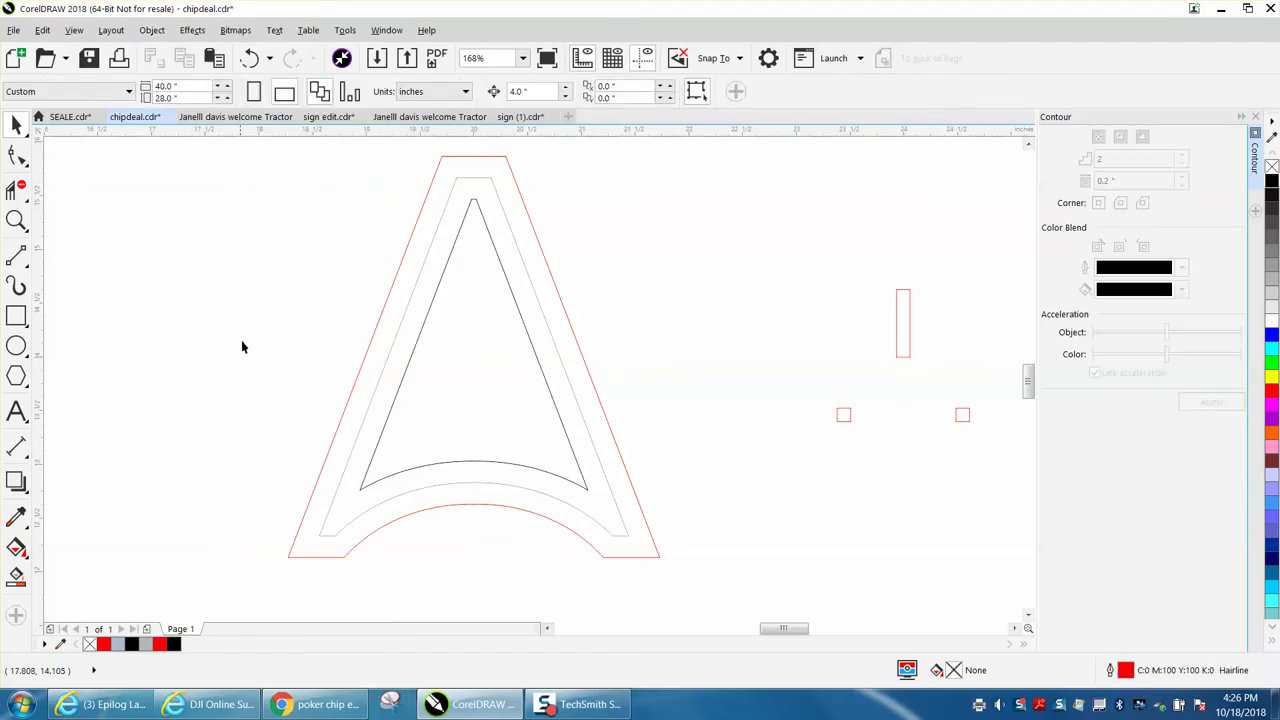
scroll(571, 303, "down", 5)
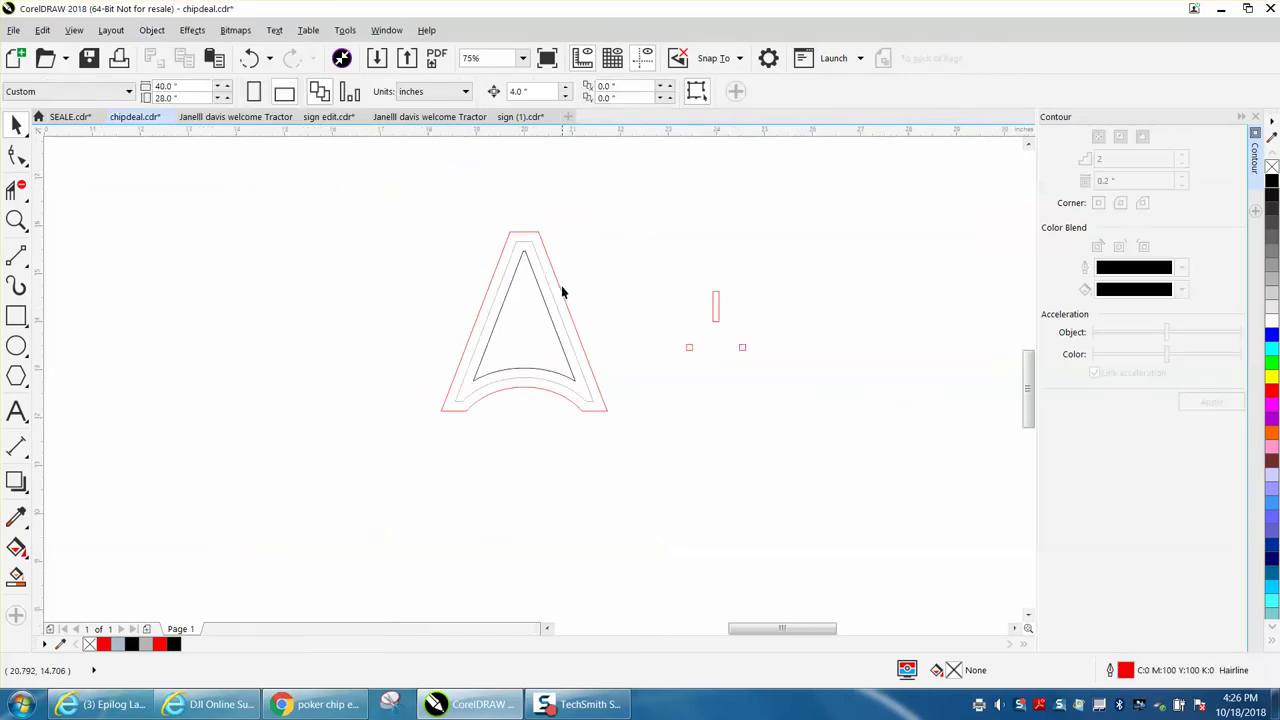
scroll(562, 289, "down", 1)
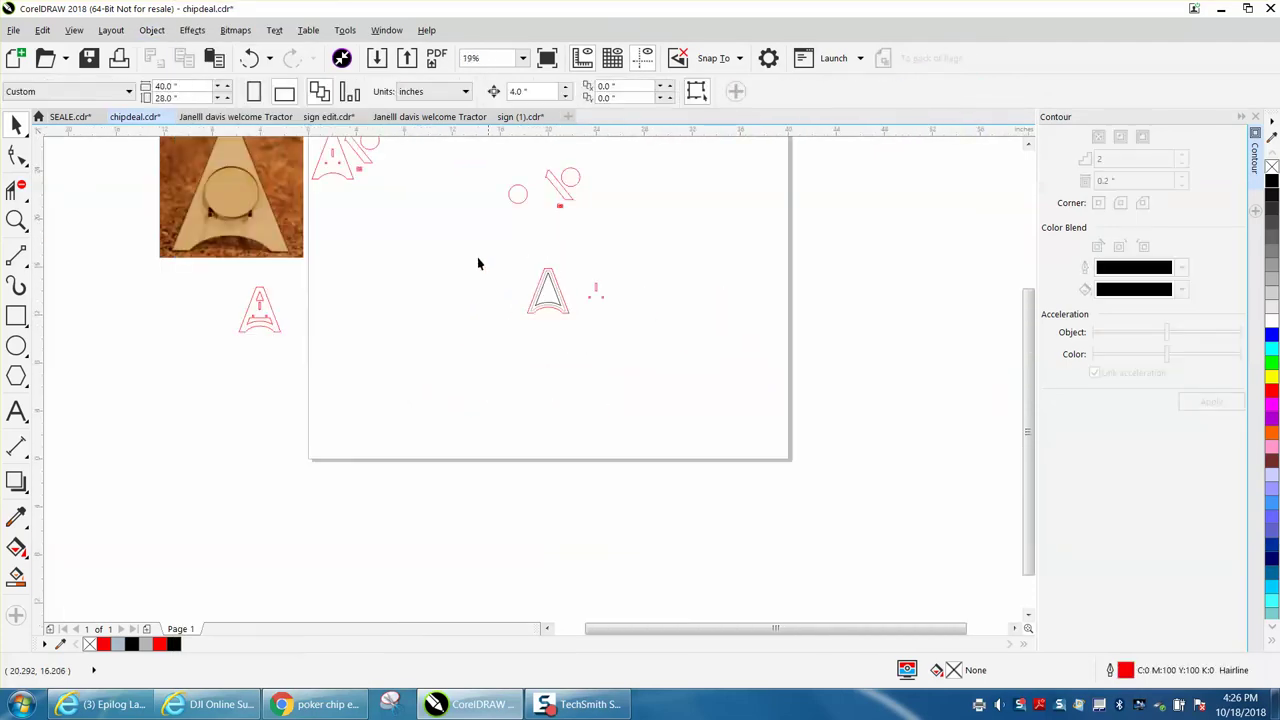
left_click_drag(257, 303, 472, 290)
left_click(249, 58)
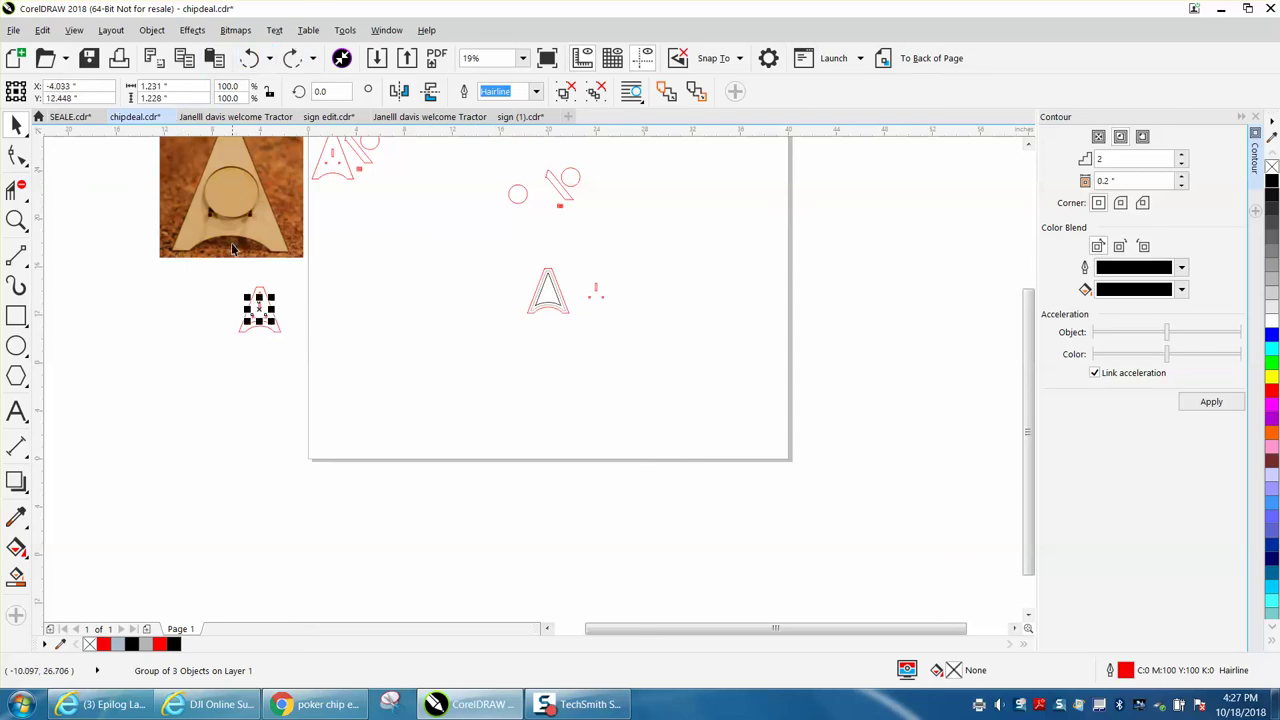
left_click_drag(219, 264, 306, 366)
left_click_drag(266, 318, 507, 300)
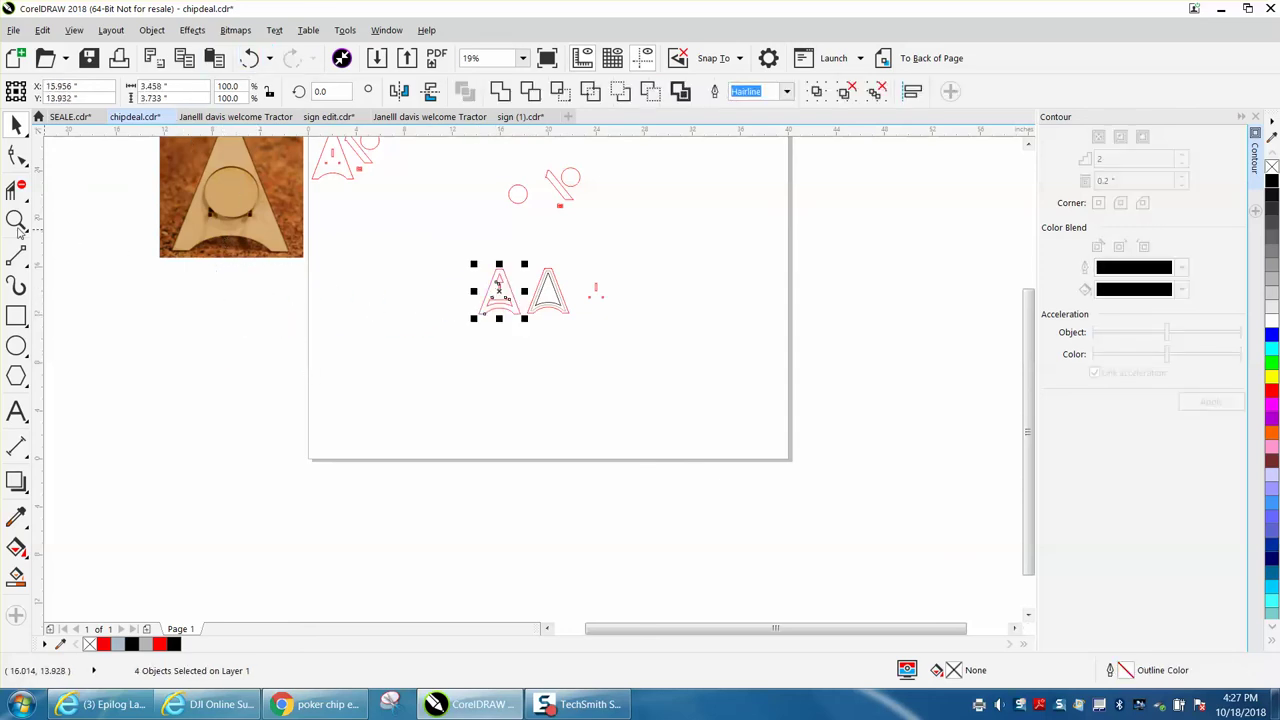
left_click(16, 220)
left_click_drag(446, 247, 660, 366)
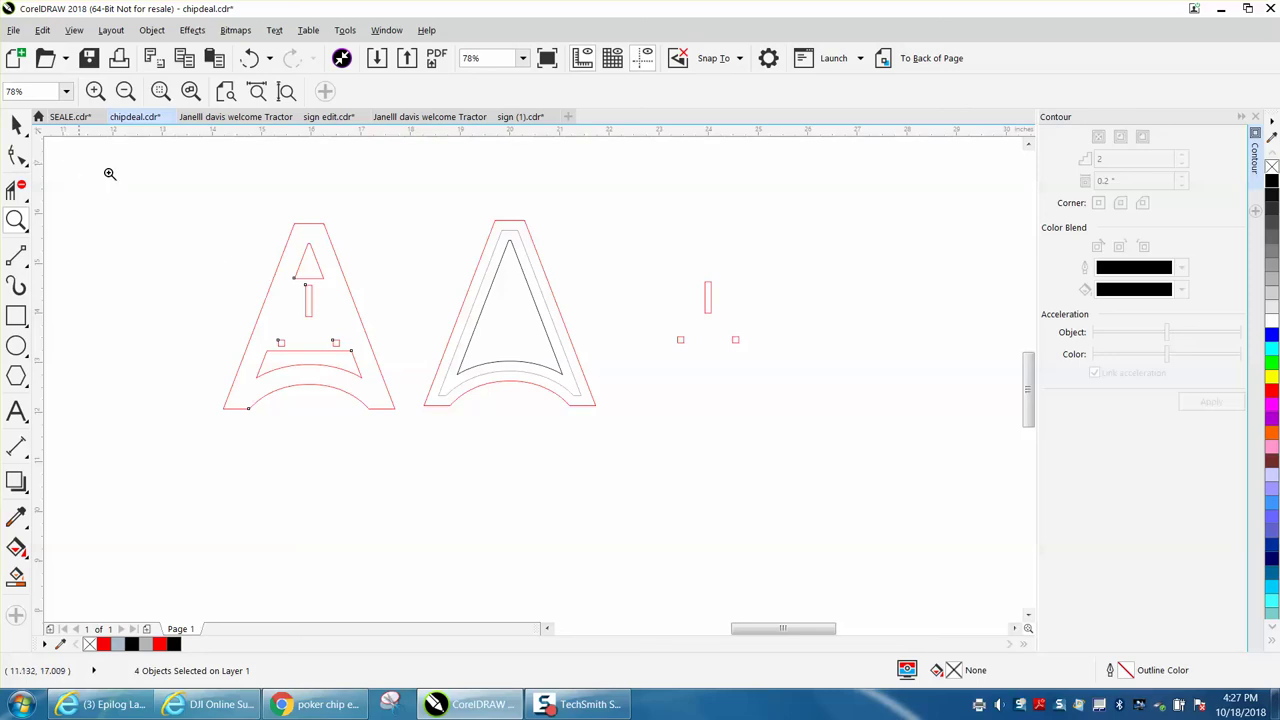
left_click(18, 121)
- Nudge the slot-and-squares group 4 inches back into the contoured A and zoom in
left_click_drag(636, 268, 774, 379)
key("c")
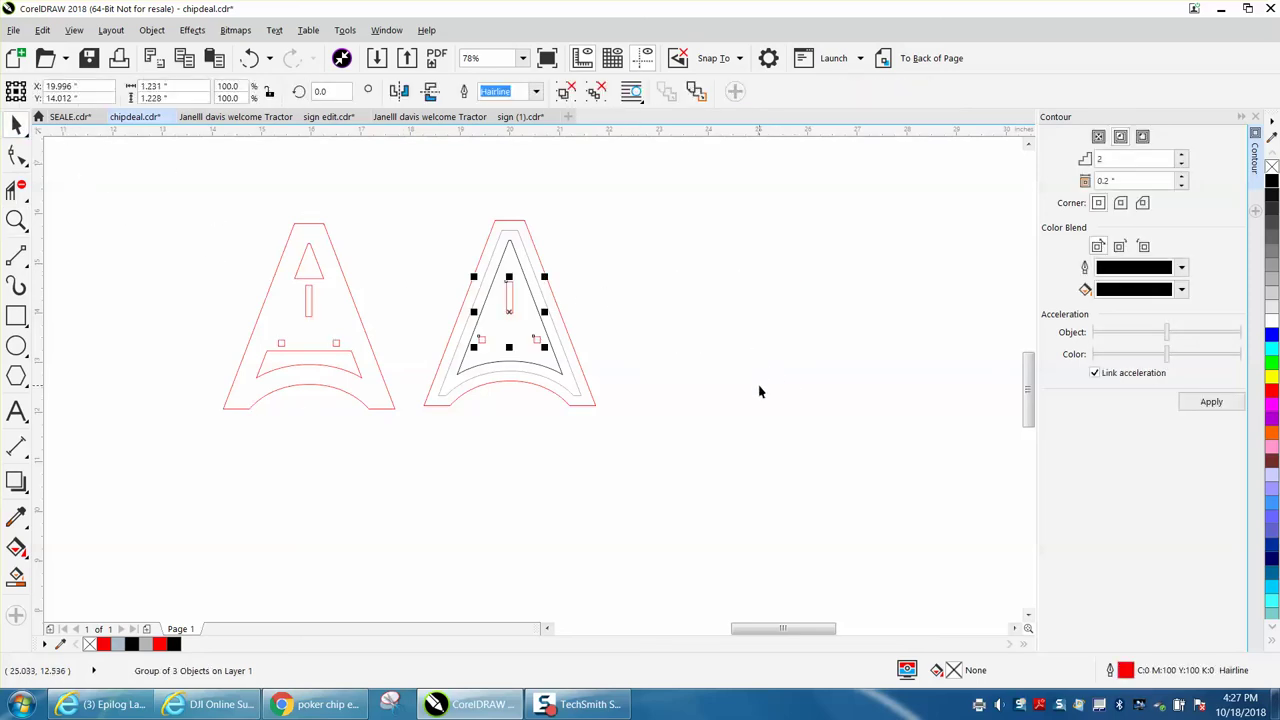
left_click(16, 220)
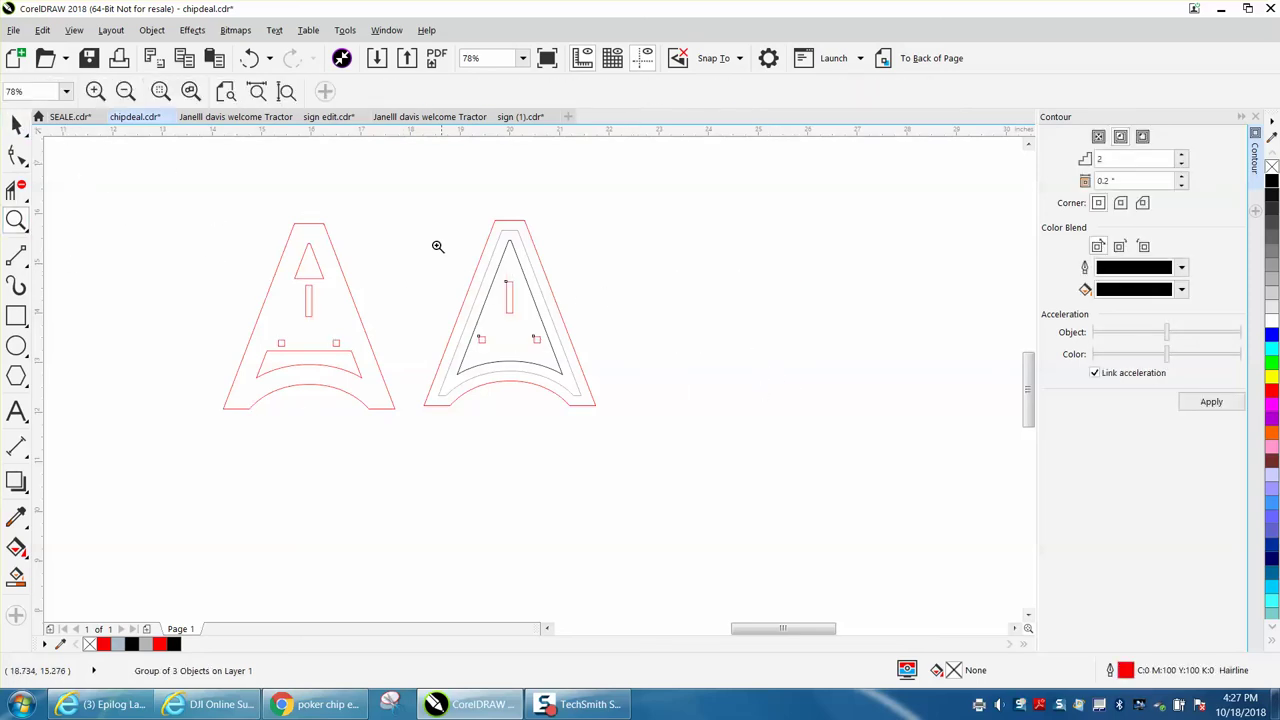
left_click_drag(429, 267, 720, 436)
- Draw two horizontal 2-point lines across the inner contour, near the apex and below the squares
left_click(16, 257)
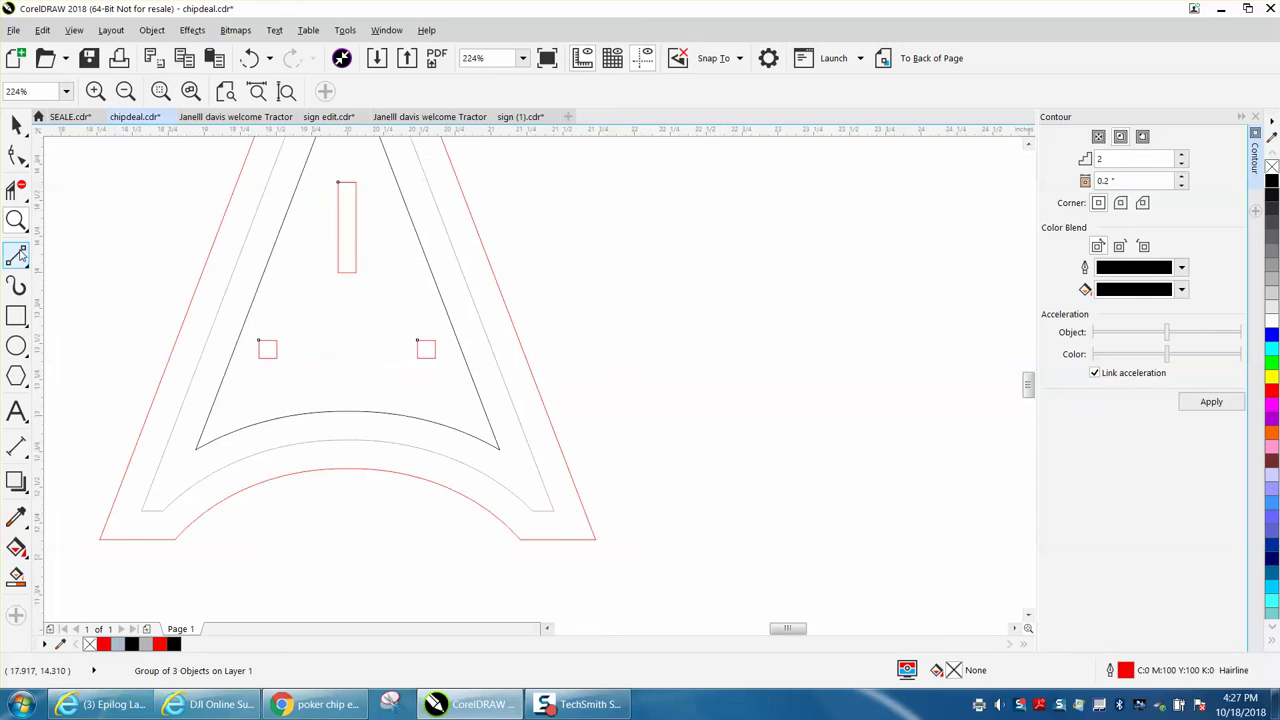
left_click(289, 172)
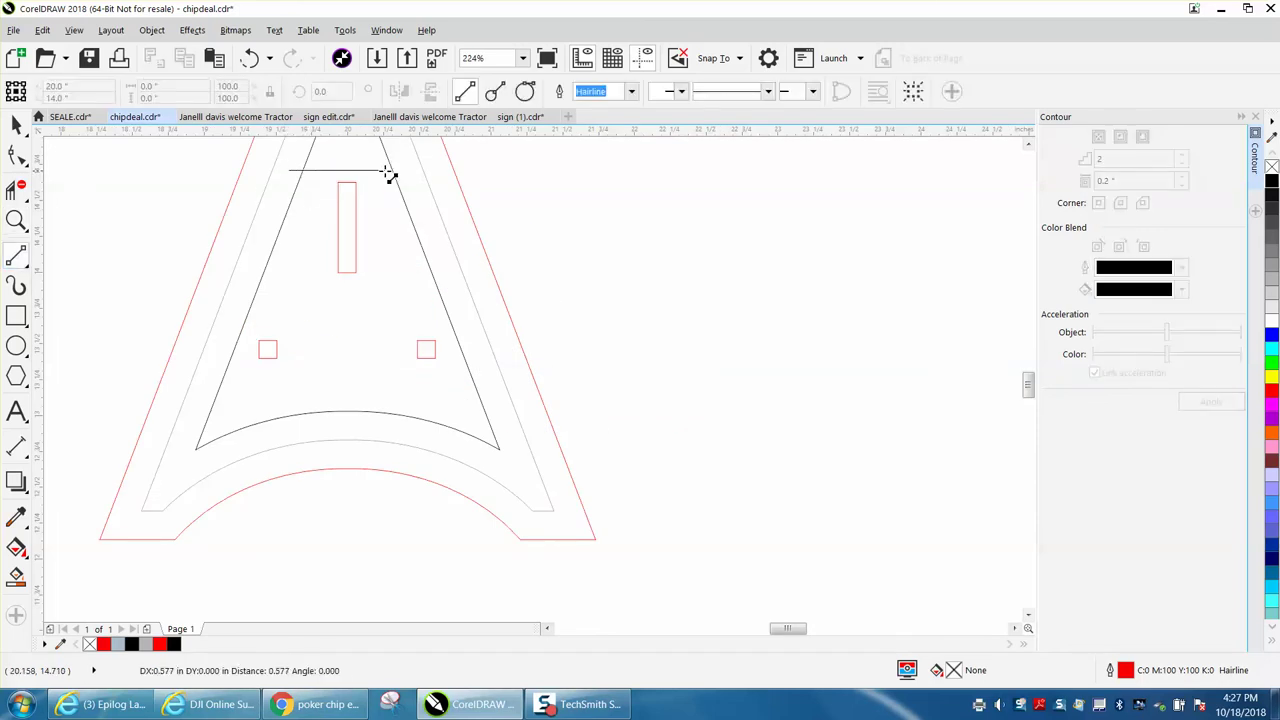
left_click(401, 172)
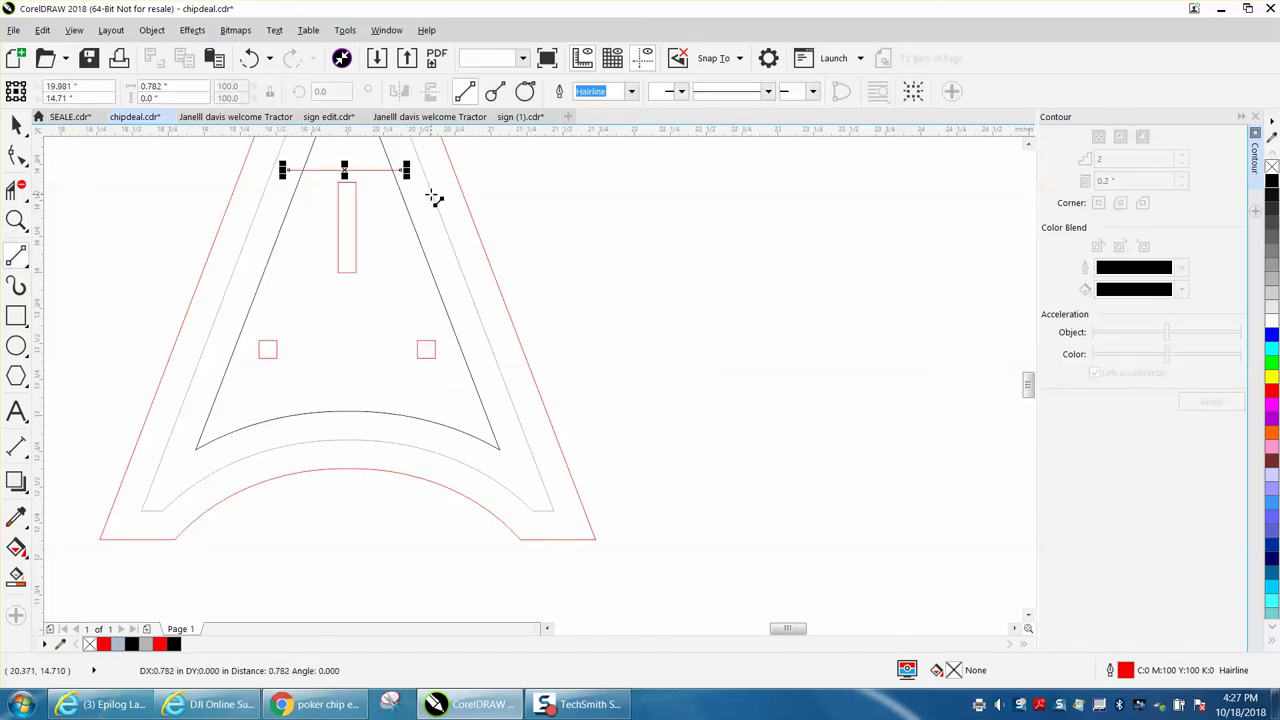
left_click(224, 373)
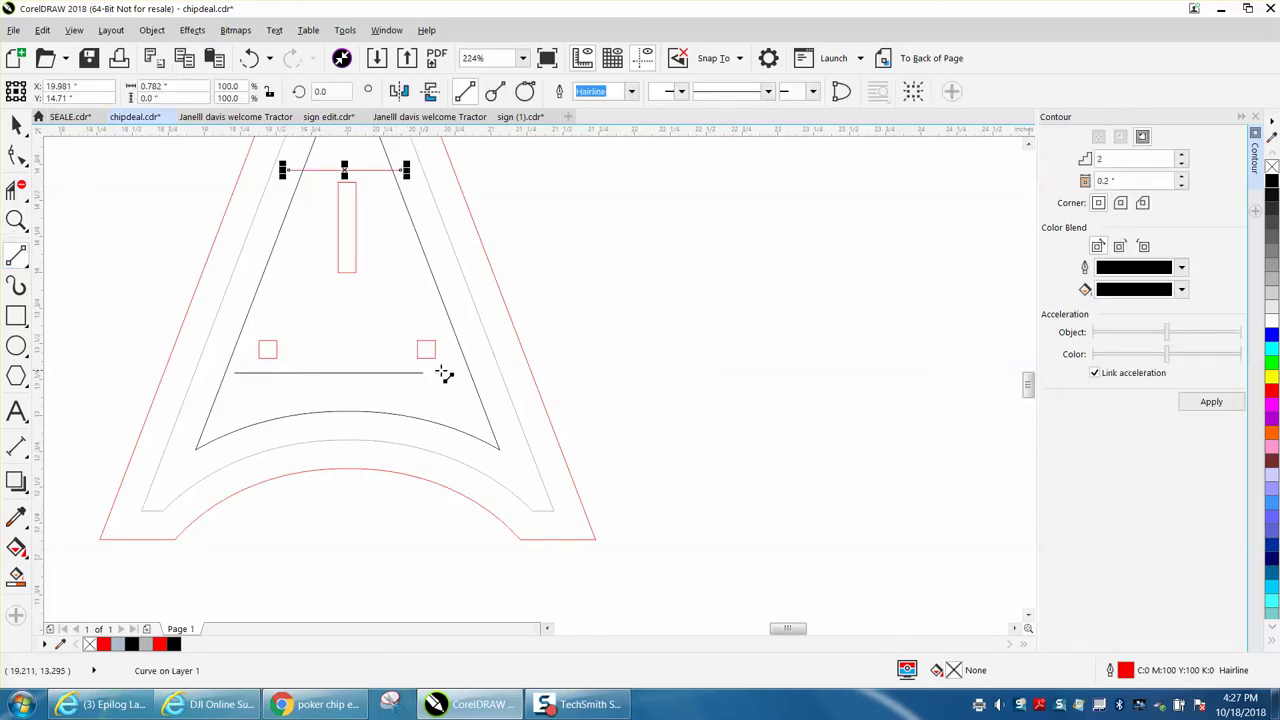
left_click(485, 373)
left_click_drag(228, 373, 207, 373)
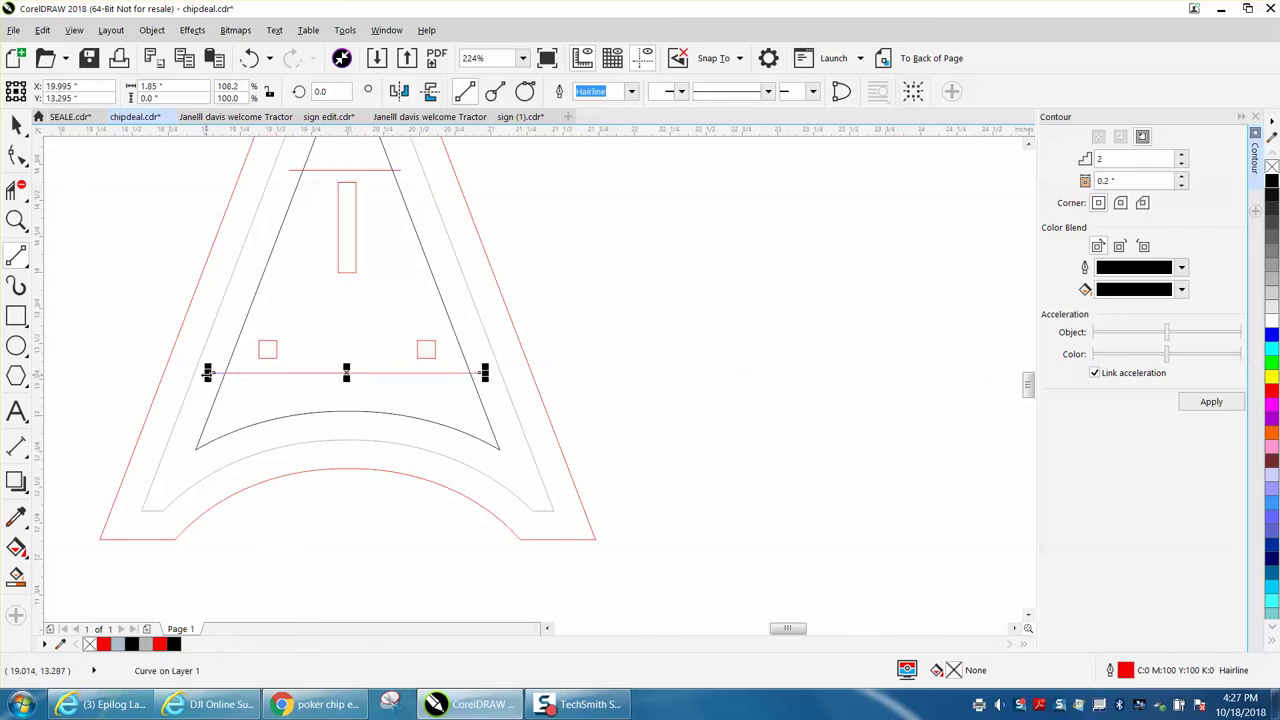
scroll(207, 373, "down", 3)
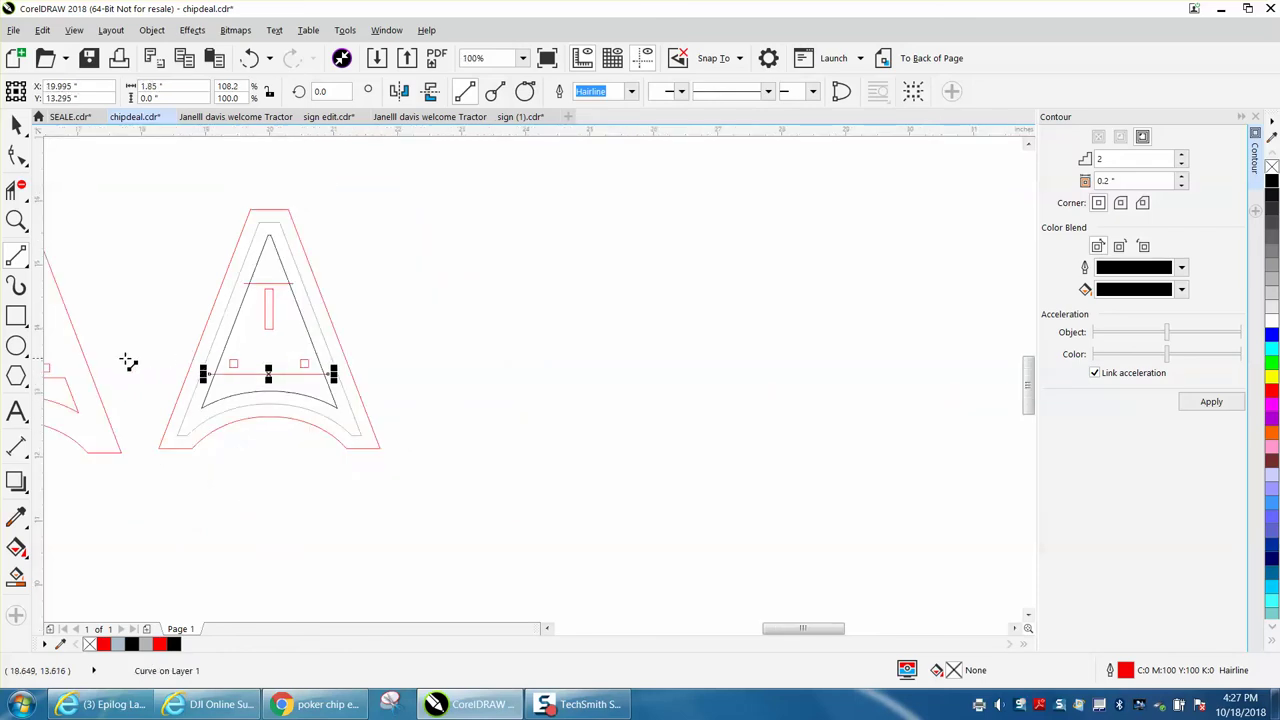
- Smart Fill the lower band and top triangle, shifting each new shape out of the A
left_click(18, 579)
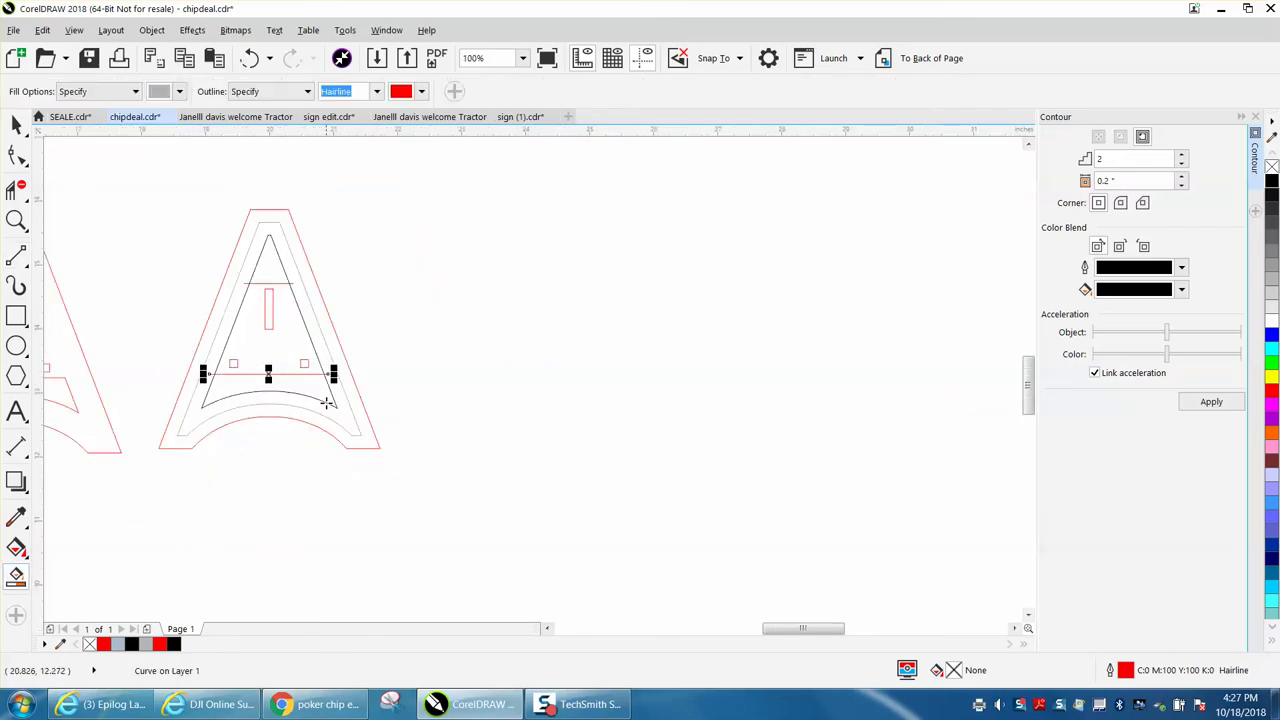
left_click(316, 390)
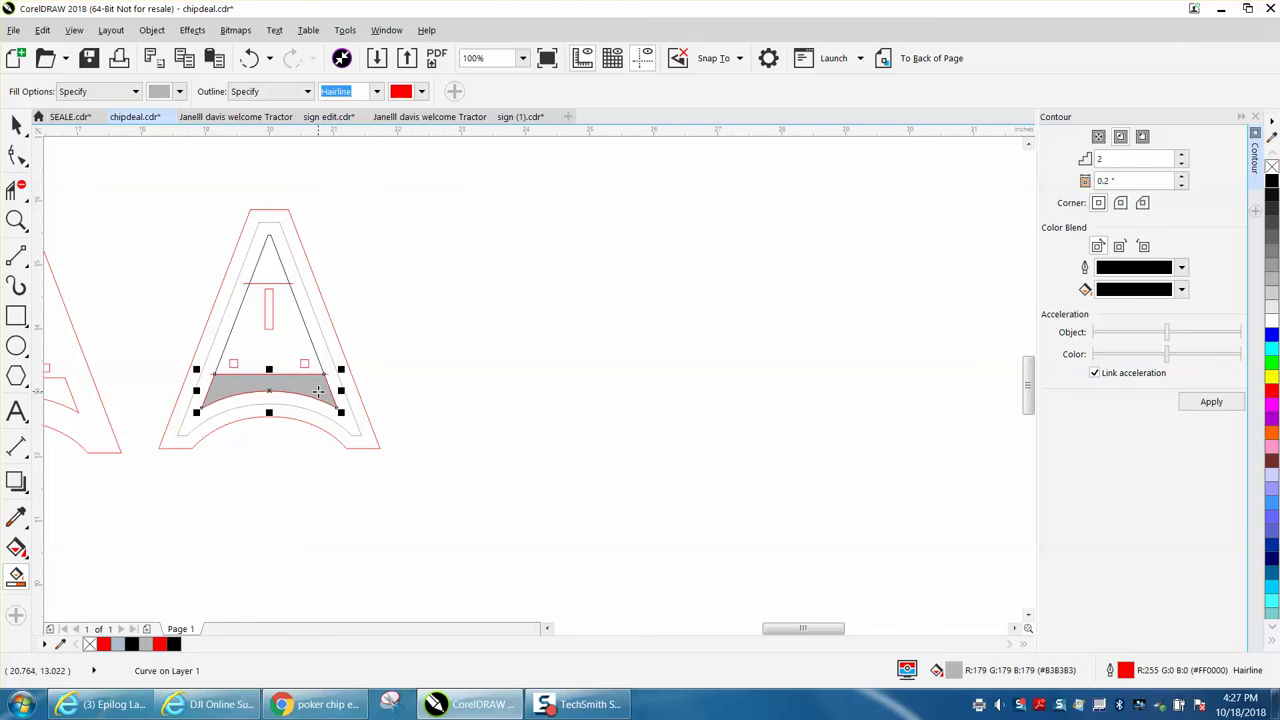
key("shift+Right")
left_click(276, 275)
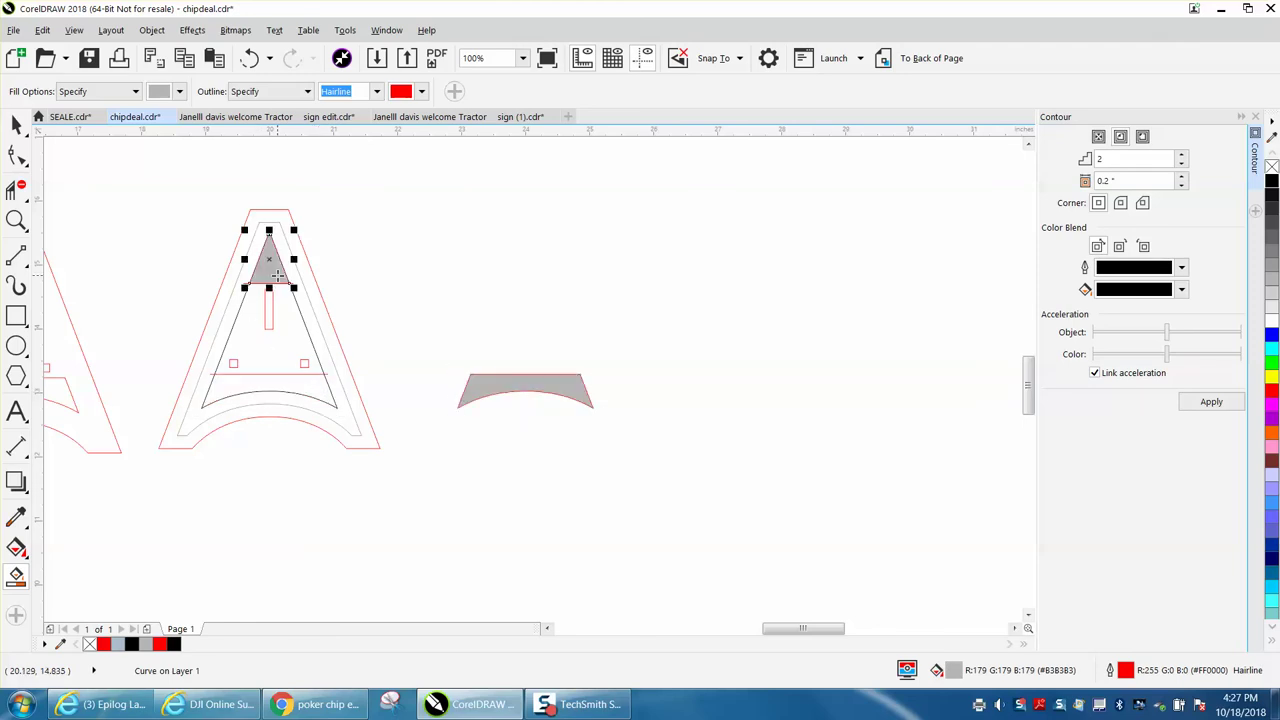
key("shift+Right")
- Delete the inner contour group and both horizontal helper lines
left_click(16, 123)
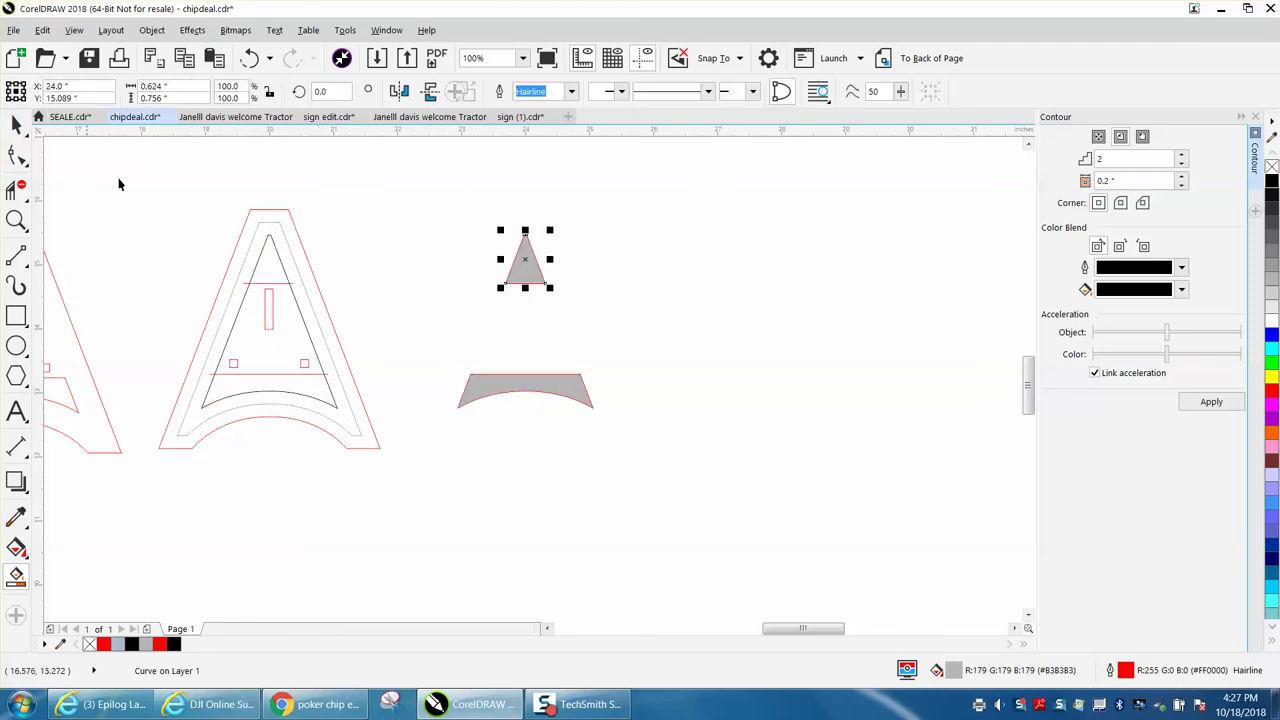
left_click(275, 247)
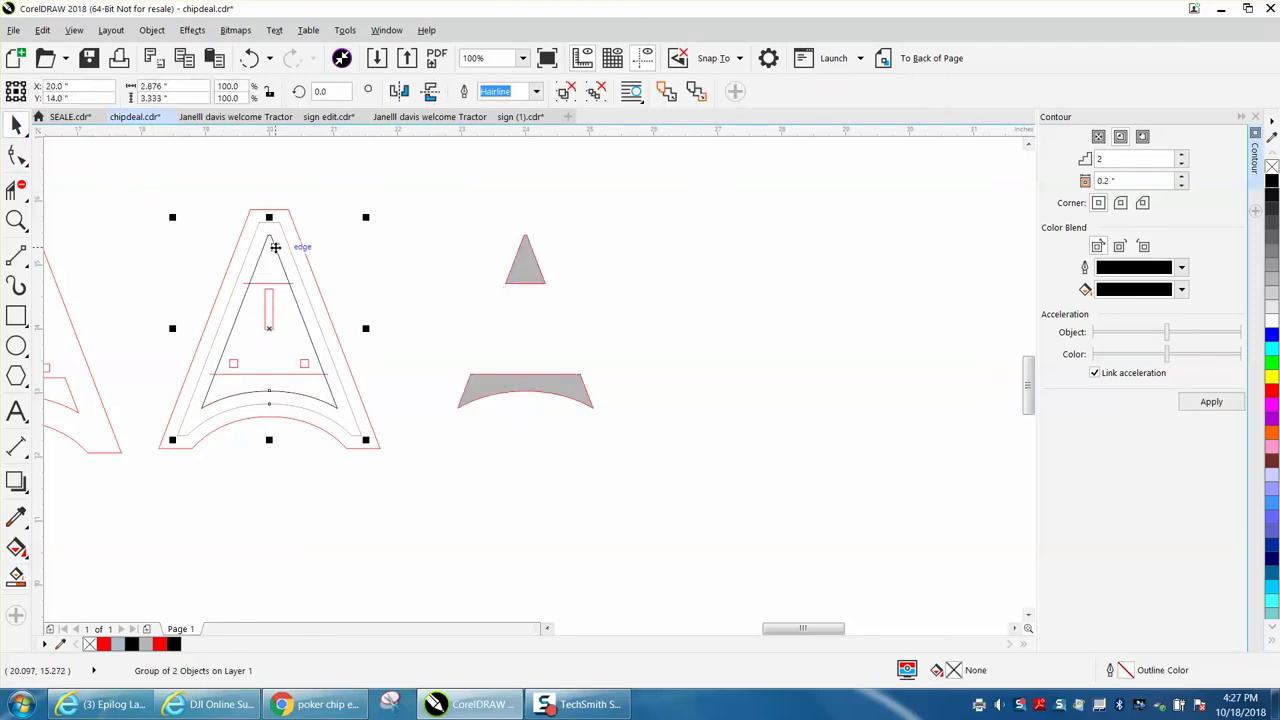
key("Delete")
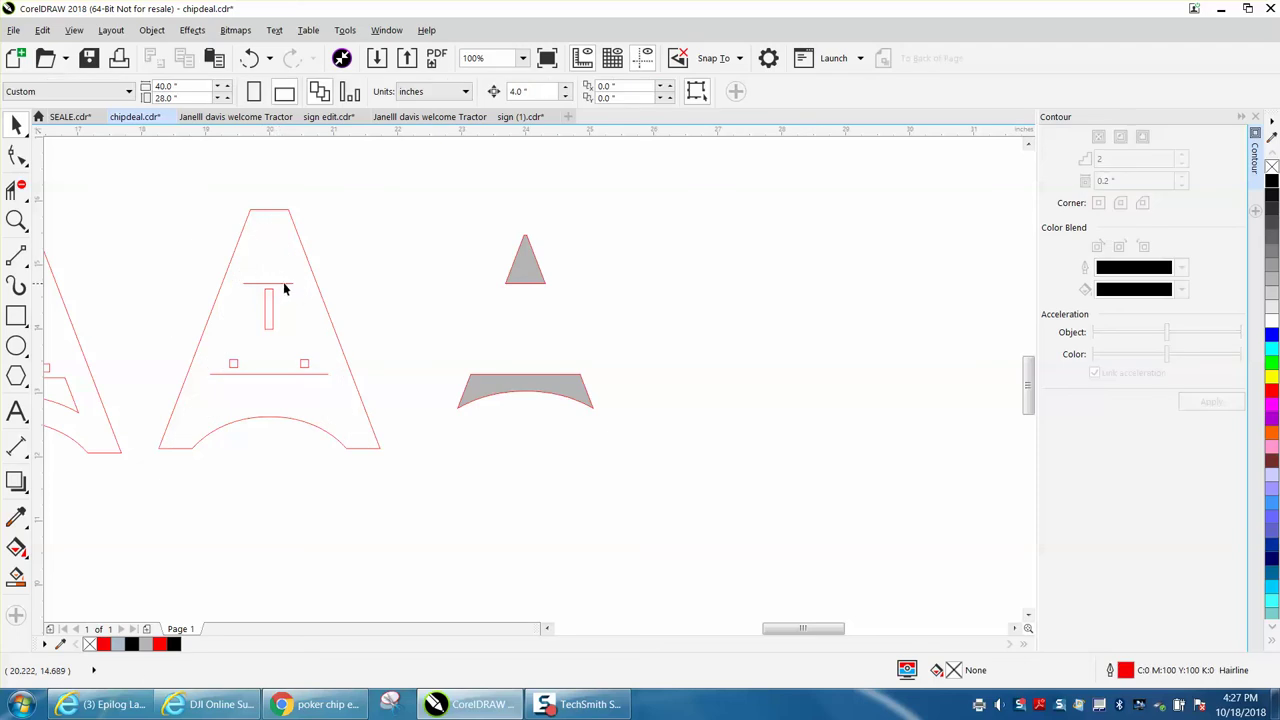
left_click(286, 282)
key("Escape")
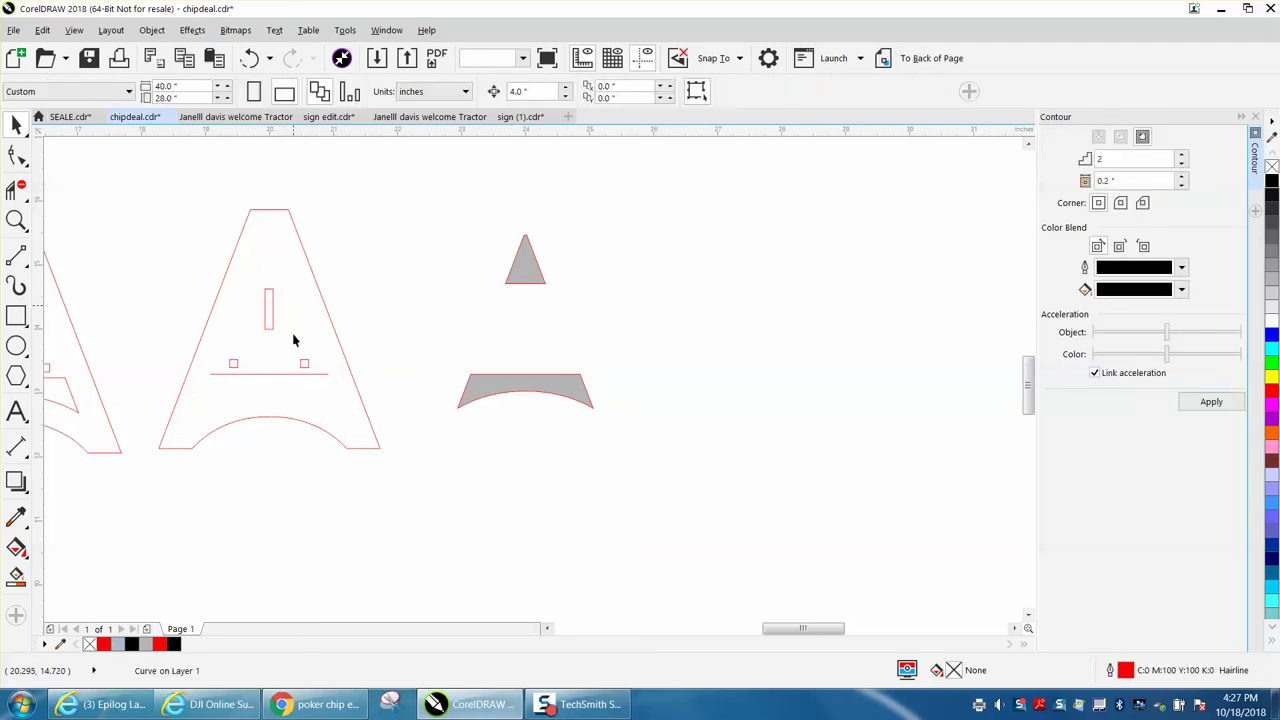
left_click(293, 374)
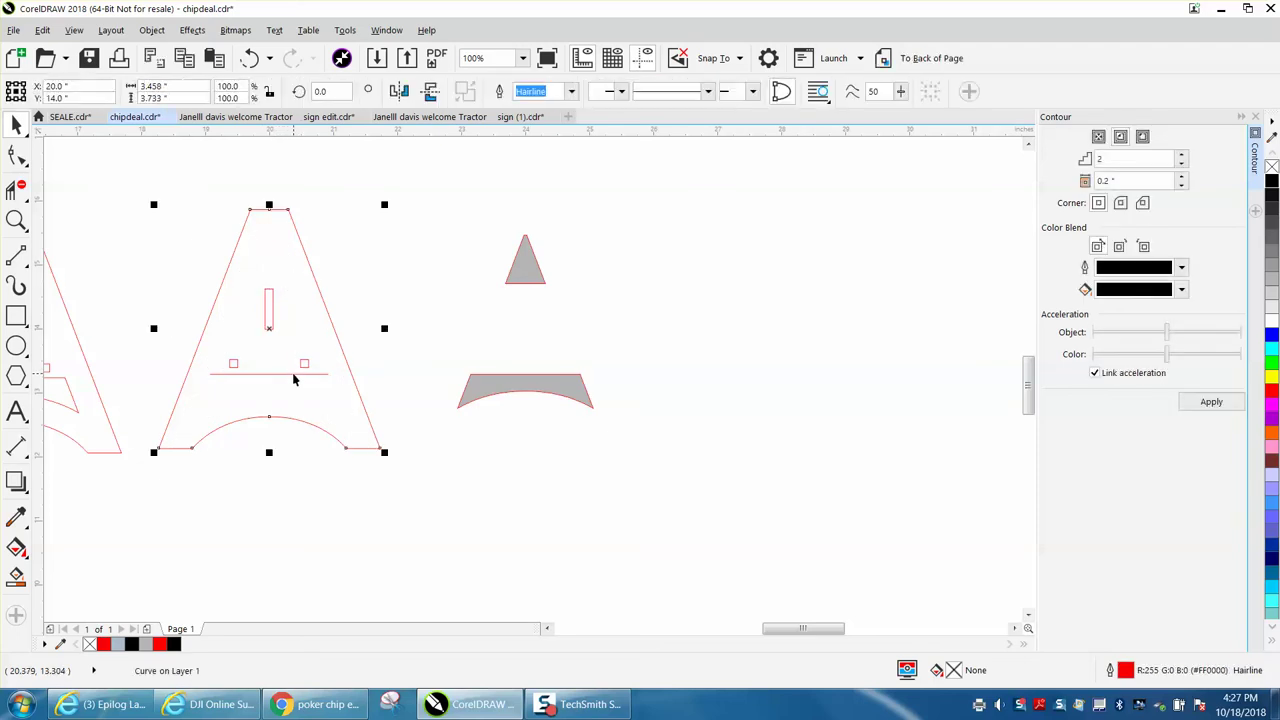
key("Delete")
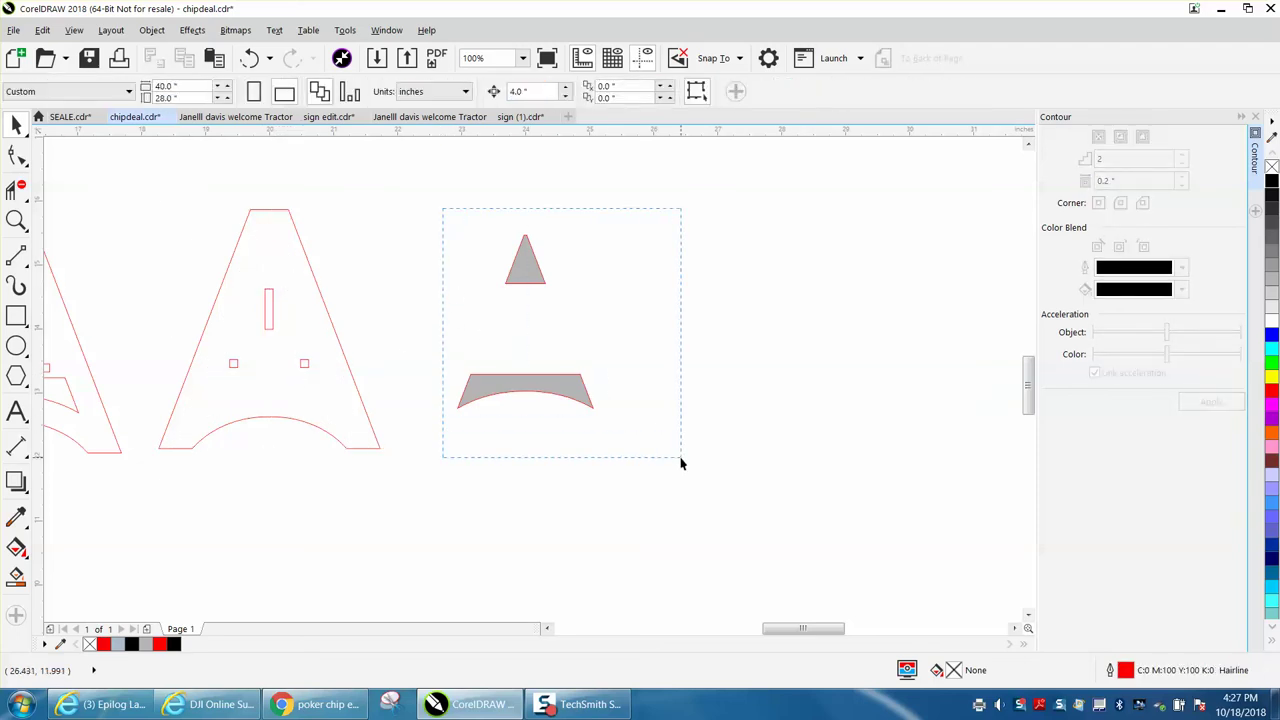
- Set both cutout shapes to No Fill and nudge them 4 inches back into the A
left_click_drag(681, 463, 681, 462)
left_click(1271, 168)
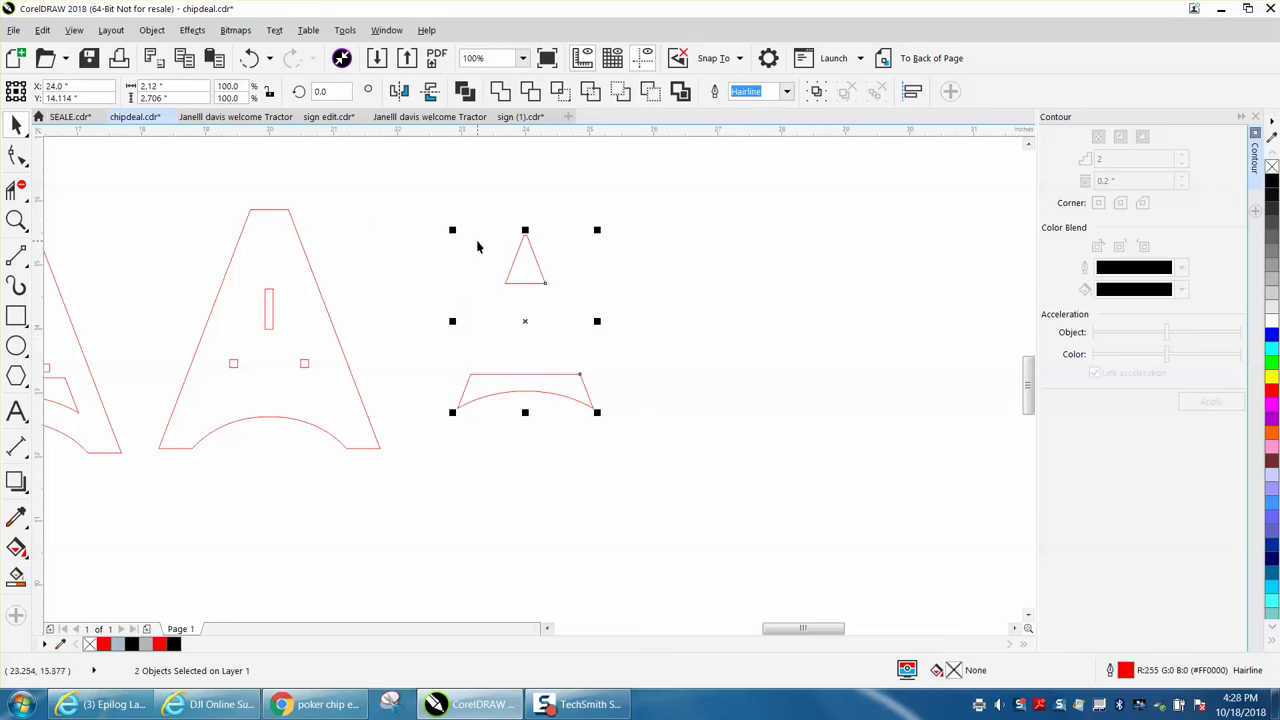
key("Left")
key("Escape")
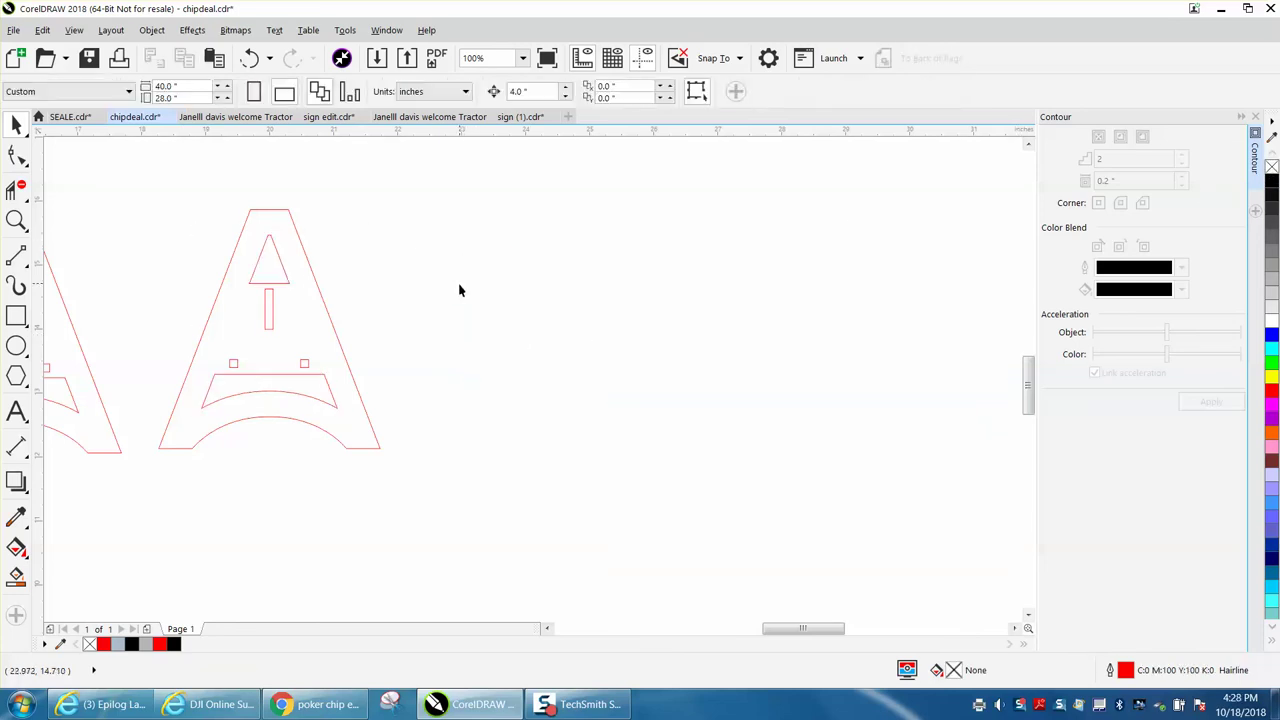
scroll(429, 329, "down", 2)
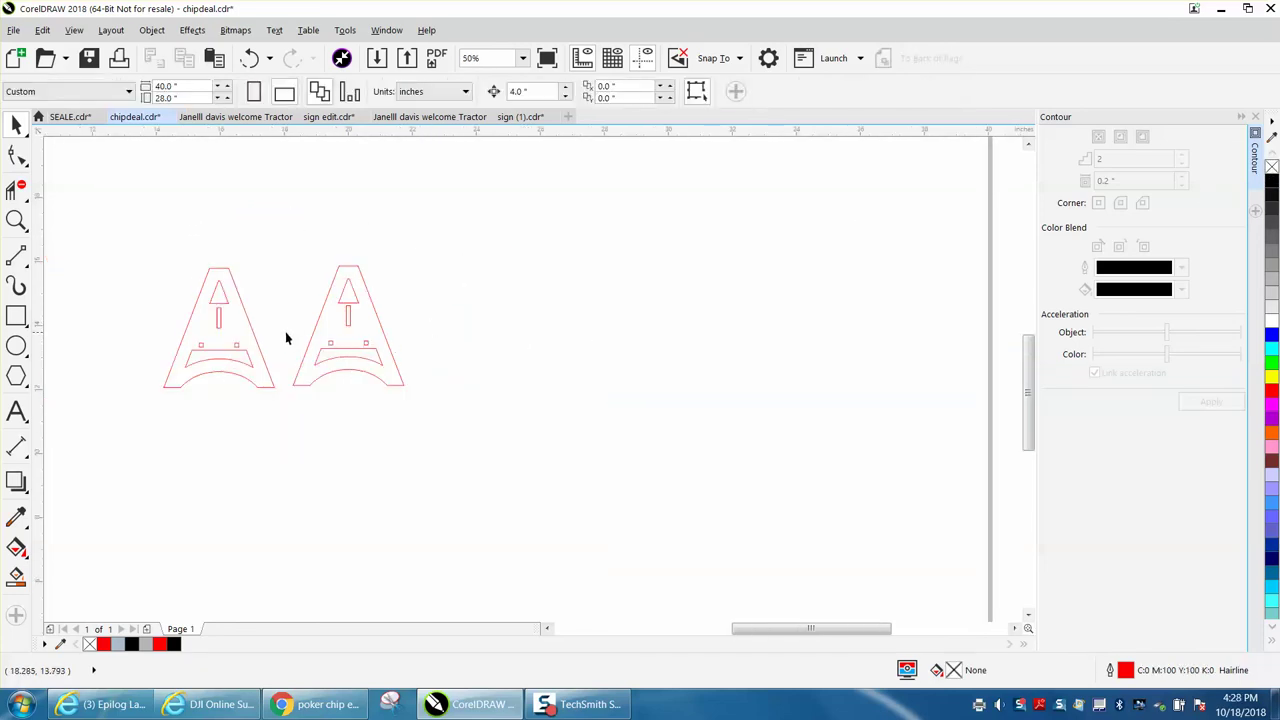
left_click(16, 220)
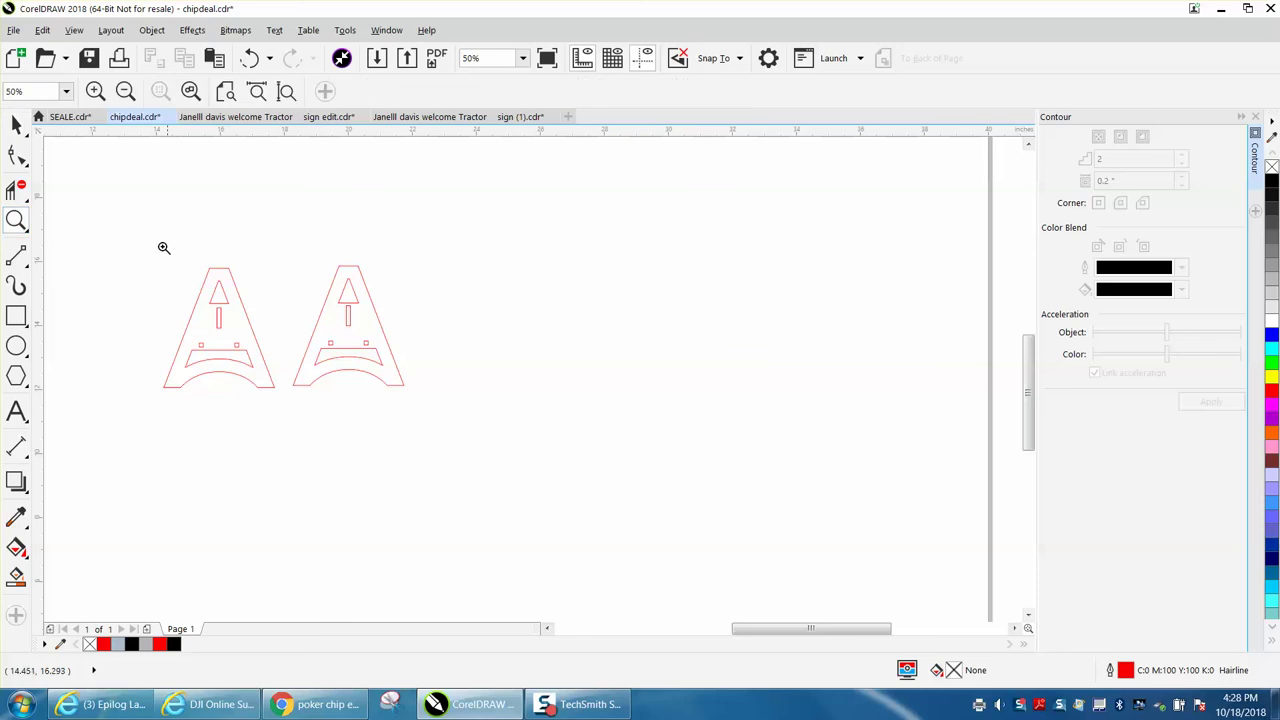
left_click_drag(149, 246, 334, 387)
left_click_drag(505, 437, 505, 437)
scroll(480, 410, "down", 6)
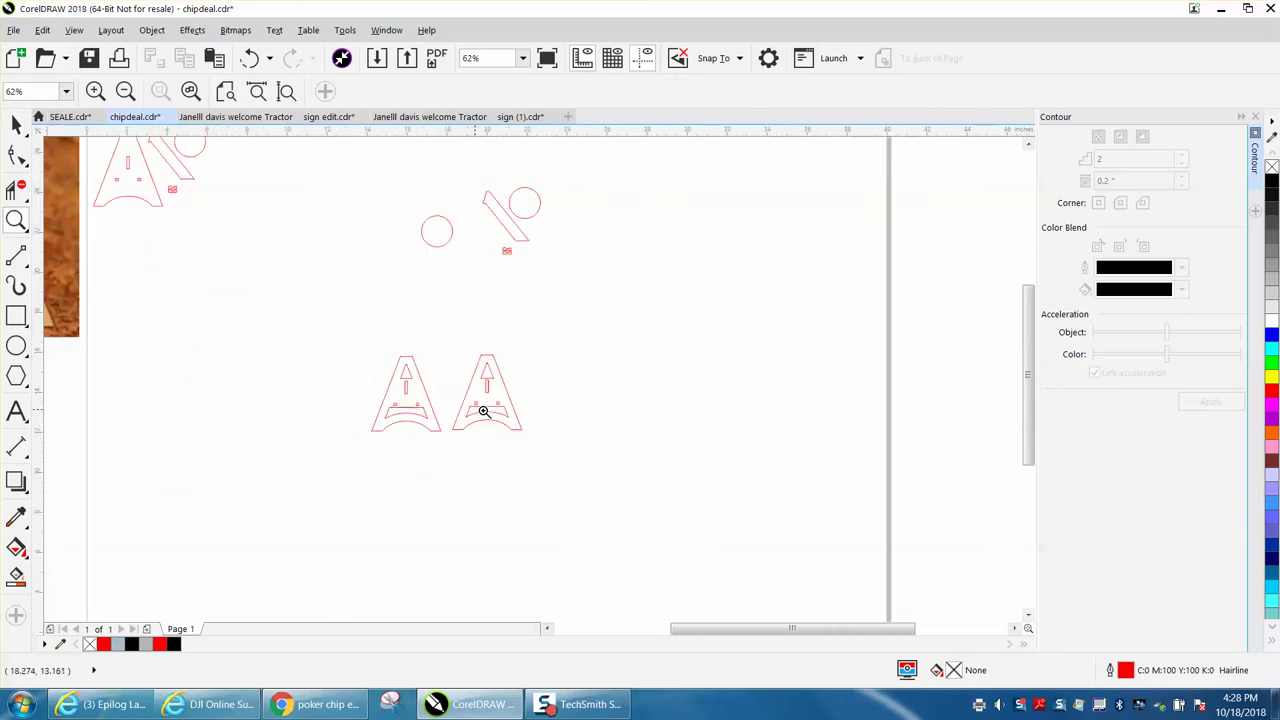
left_click_drag(364, 327, 364, 328)
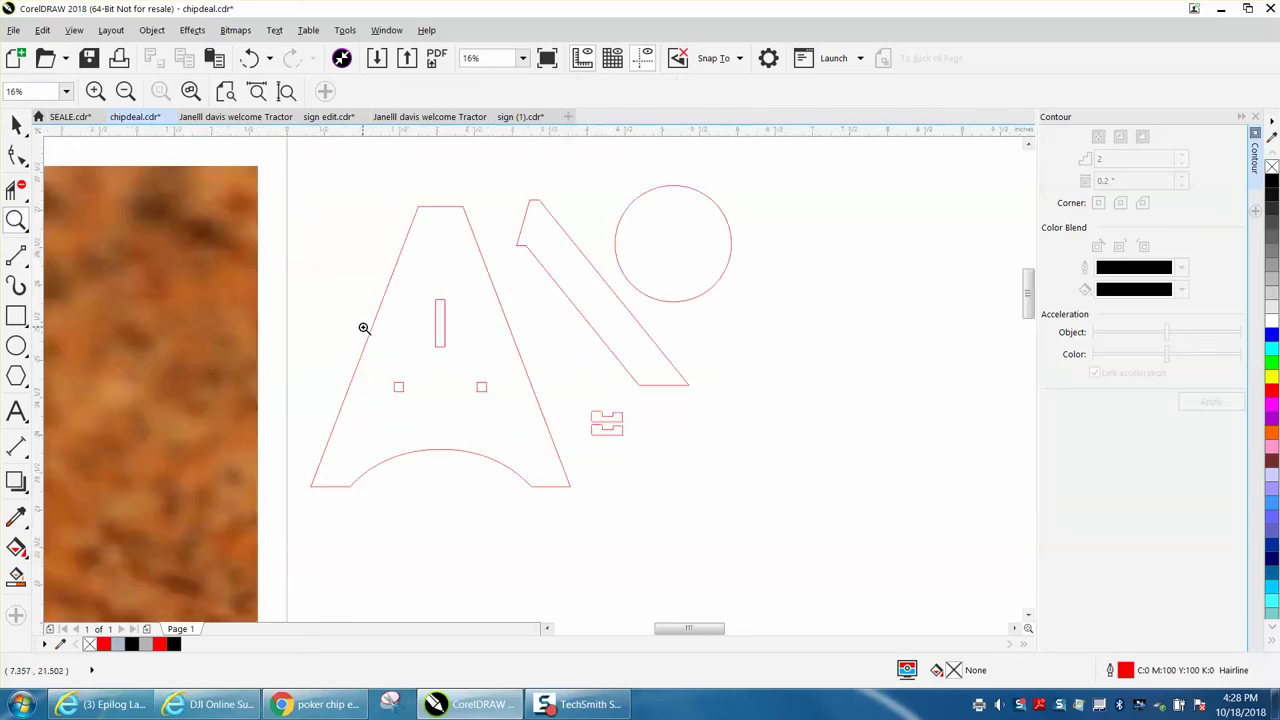
scroll(363, 329, "down", 4)
left_click_drag(122, 273, 380, 517)
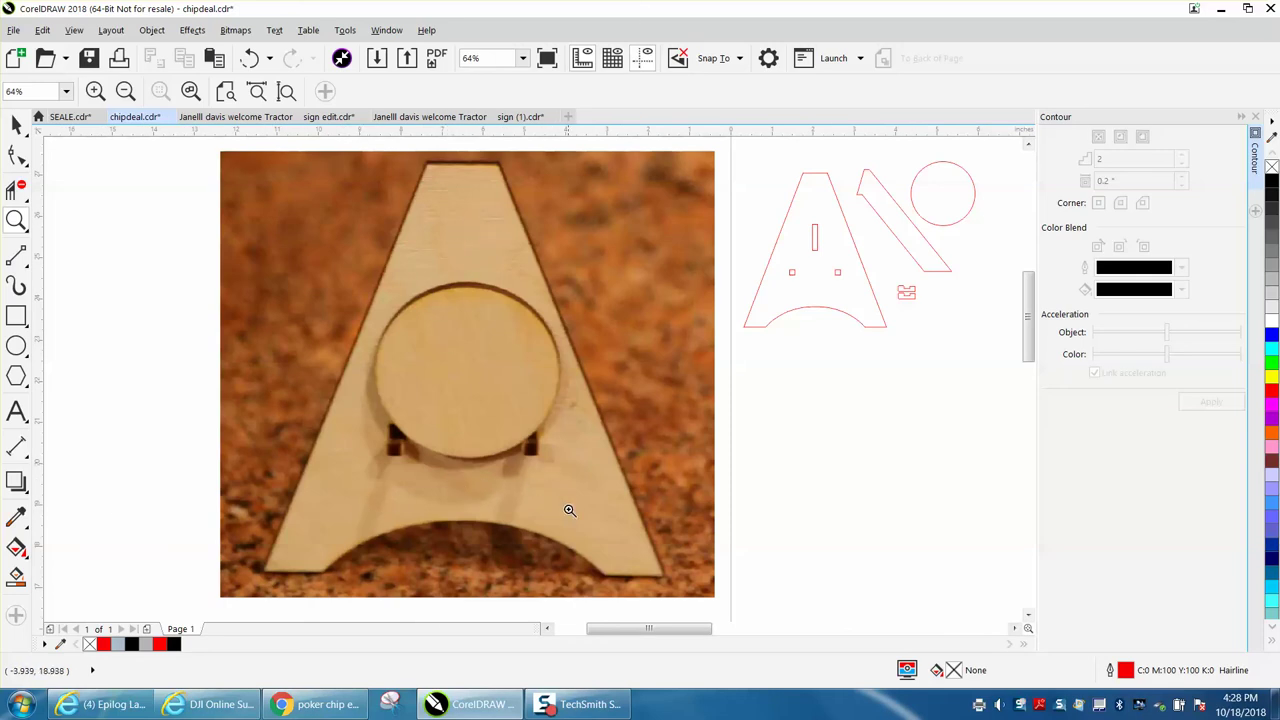
right_click(534, 490)
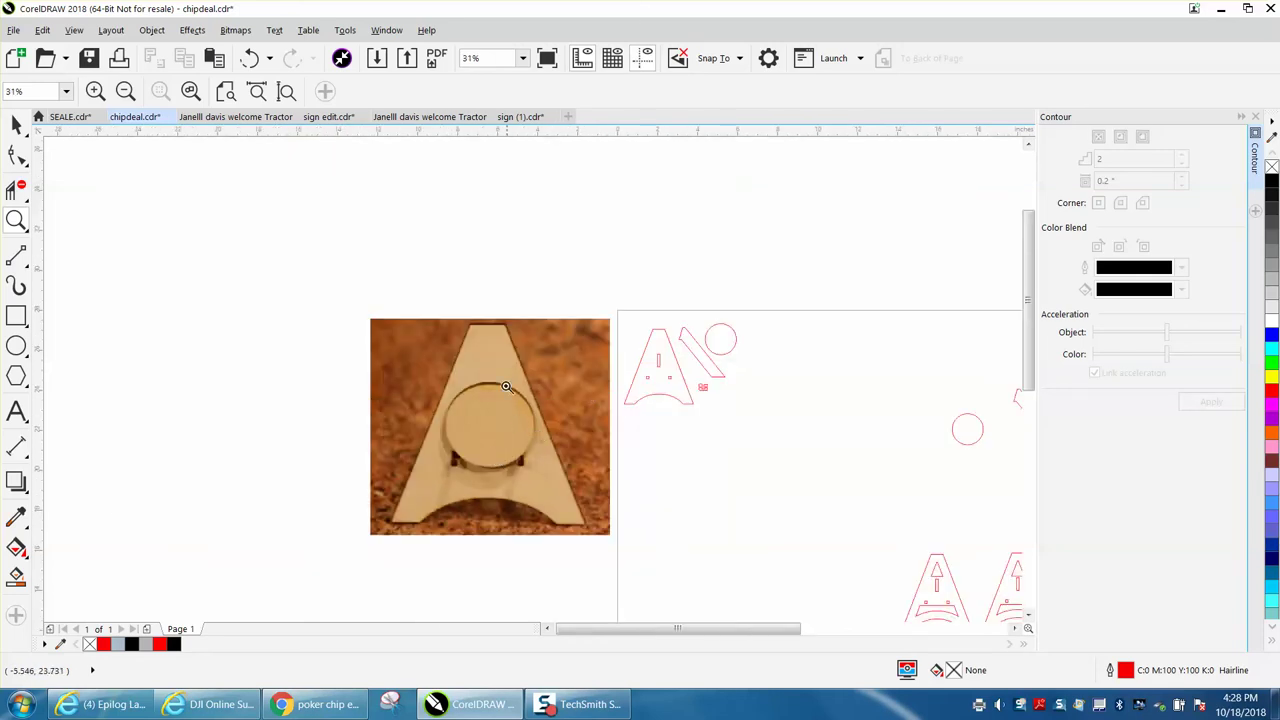
right_click(471, 400)
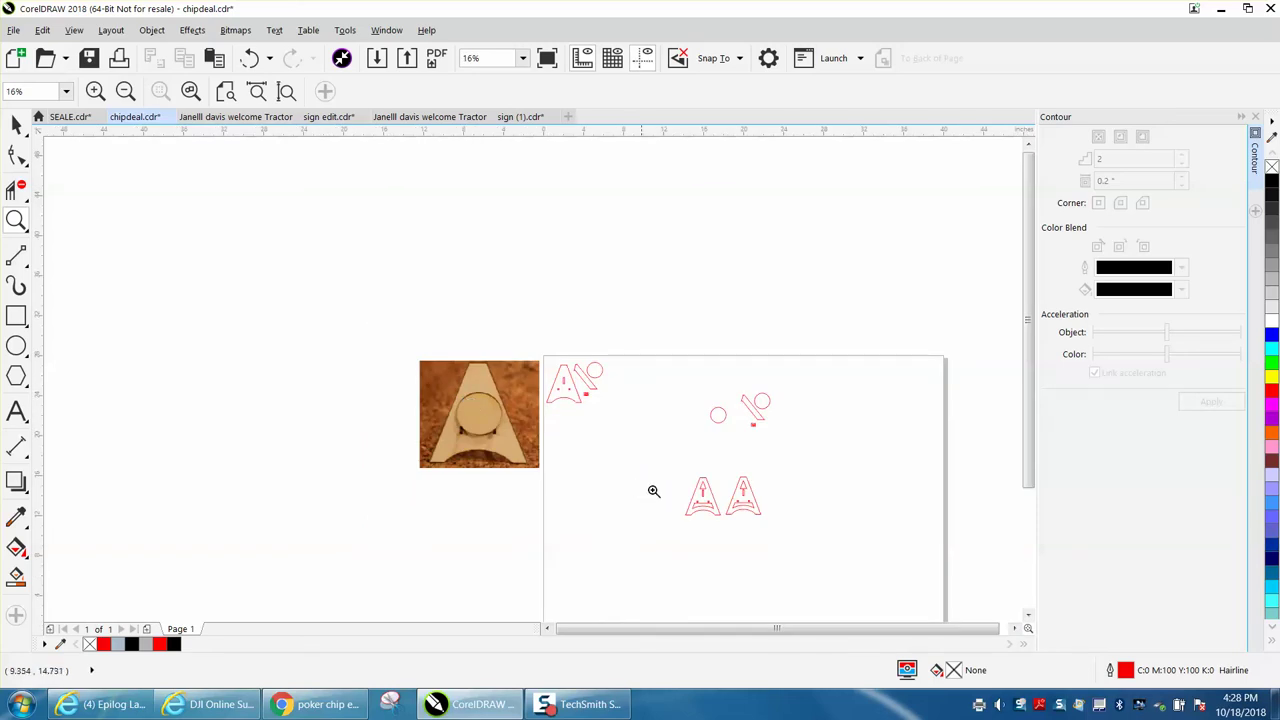
left_click_drag(675, 465, 785, 542)
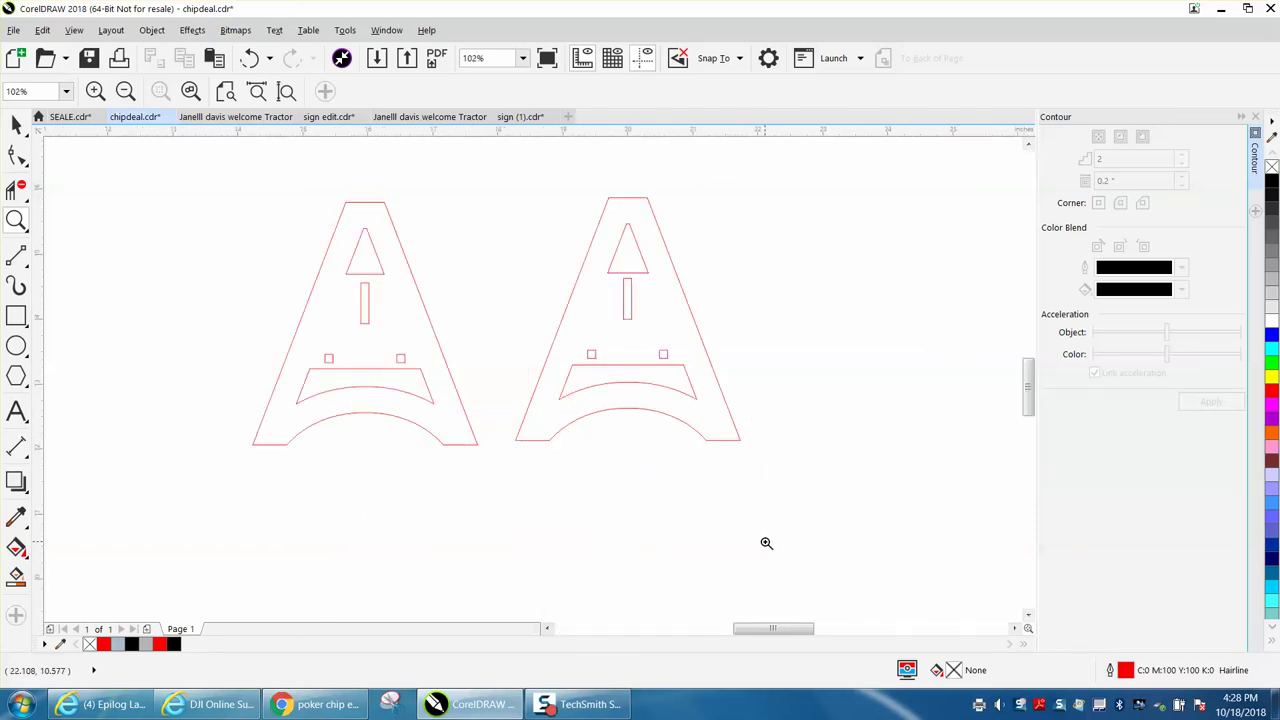